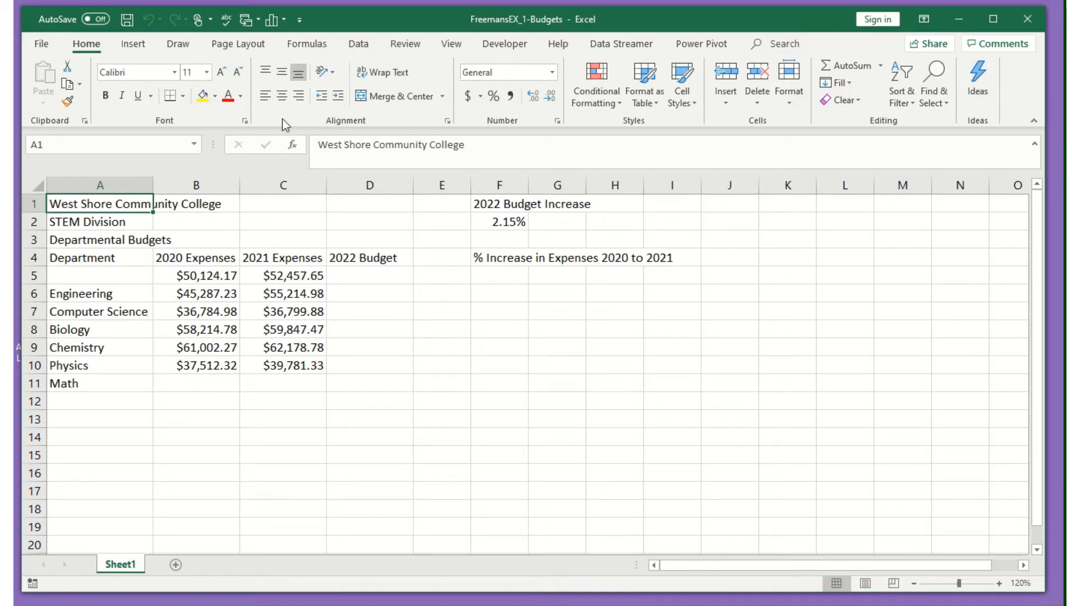
Step: Move the department names from A6:A11 up one row so the list starts in A5
left_click(102, 297)
left_click_drag(101, 298, 88, 385)
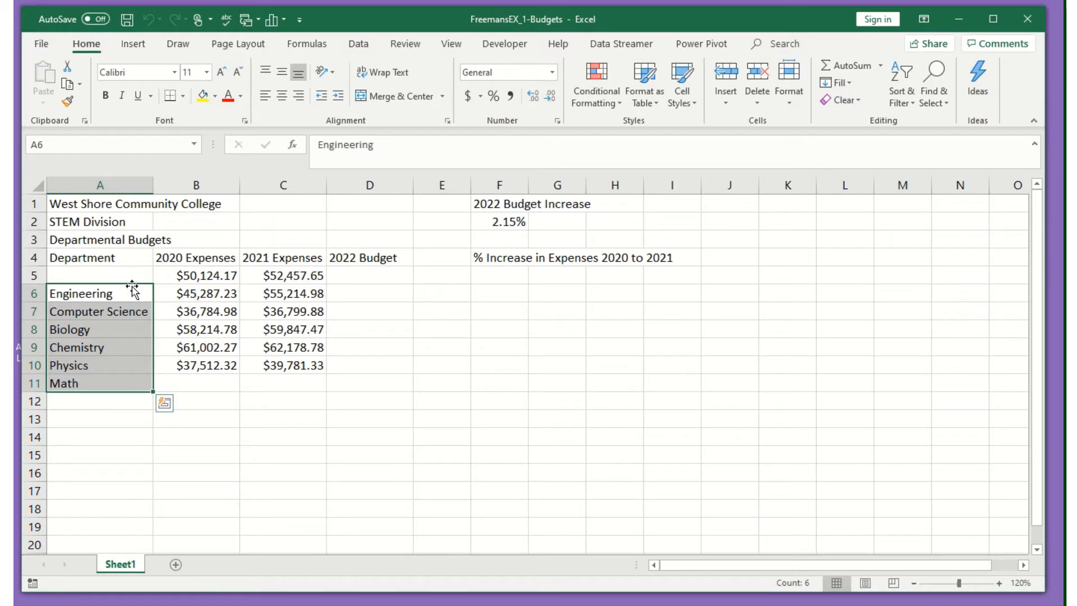
left_click_drag(133, 286, 132, 280)
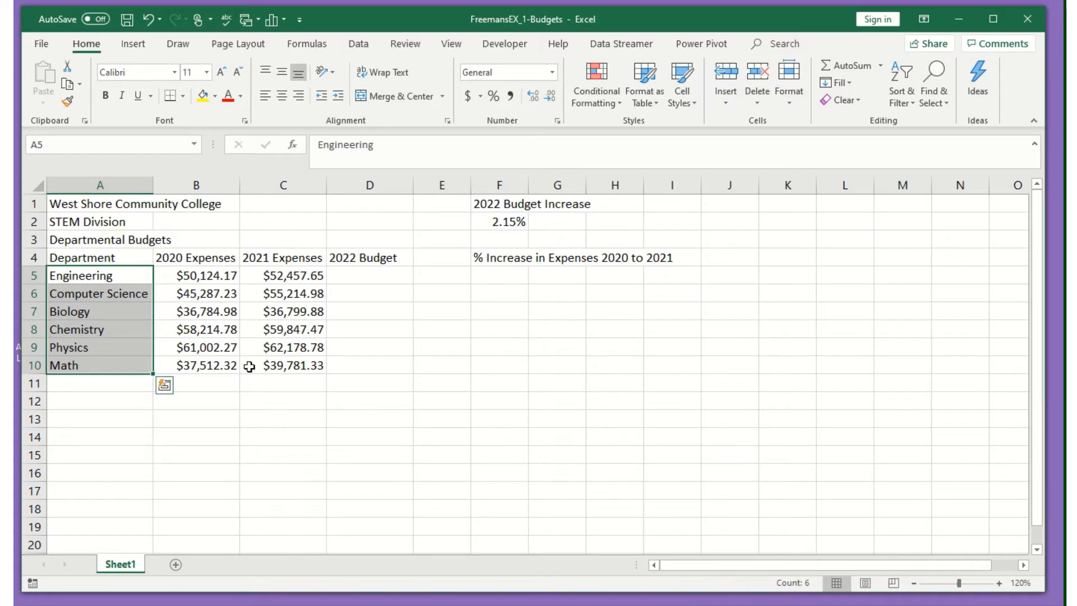
Step: Add a Total label in A11 and sum the 2020 and 2021 expenses in B11:C11 with AutoSum
left_click(89, 384)
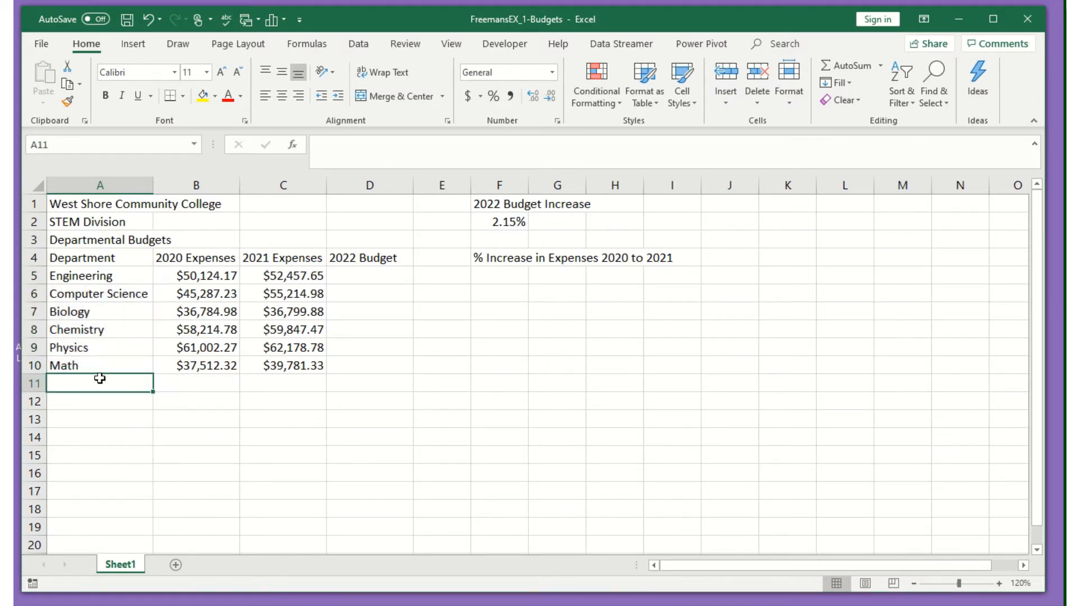
type("Total")
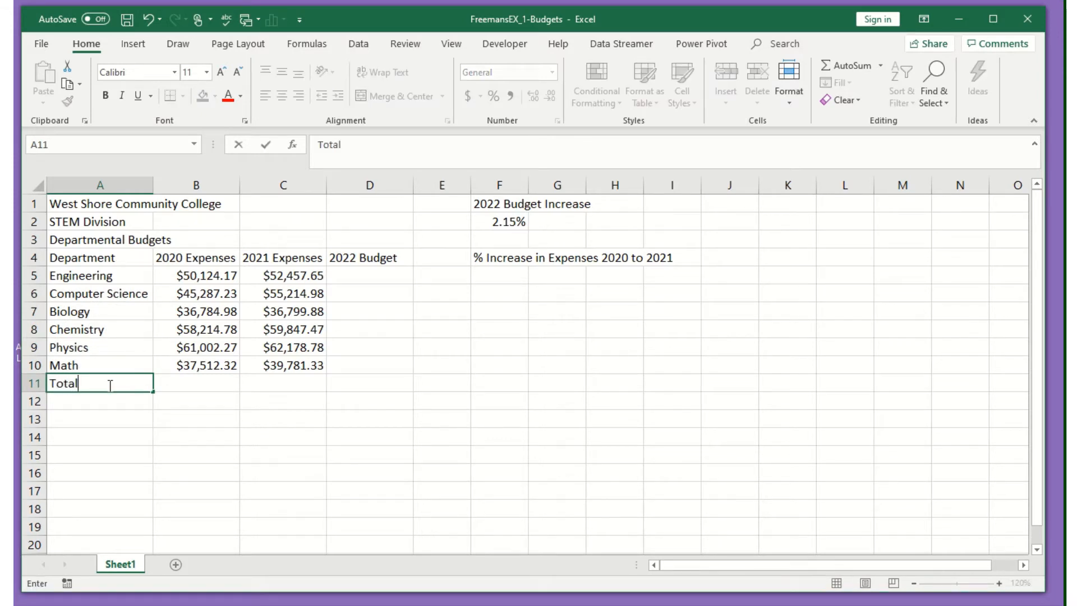
key("Tab")
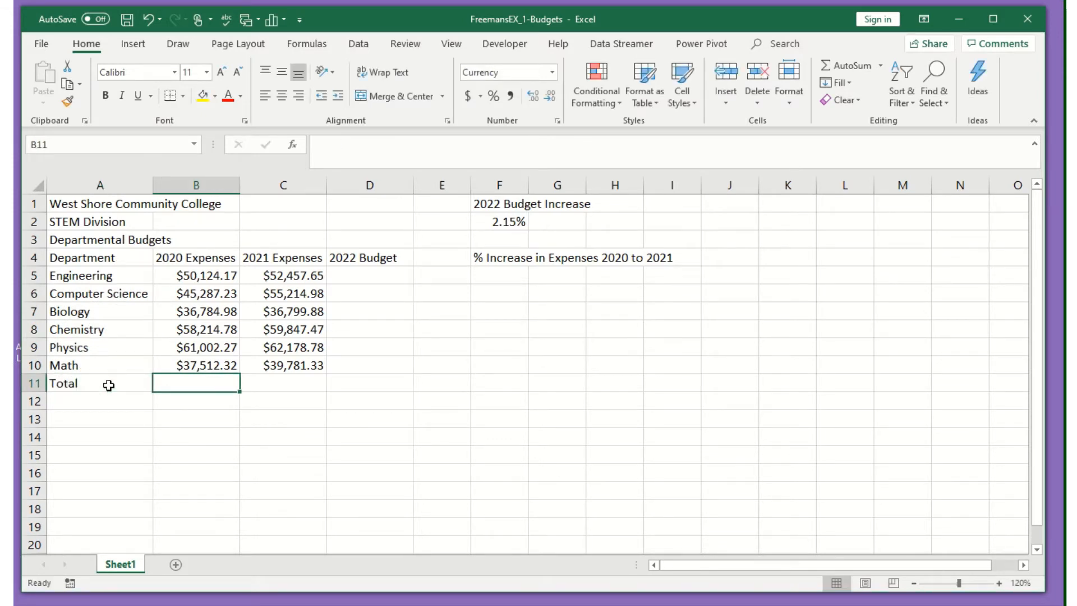
left_click_drag(210, 384, 270, 387)
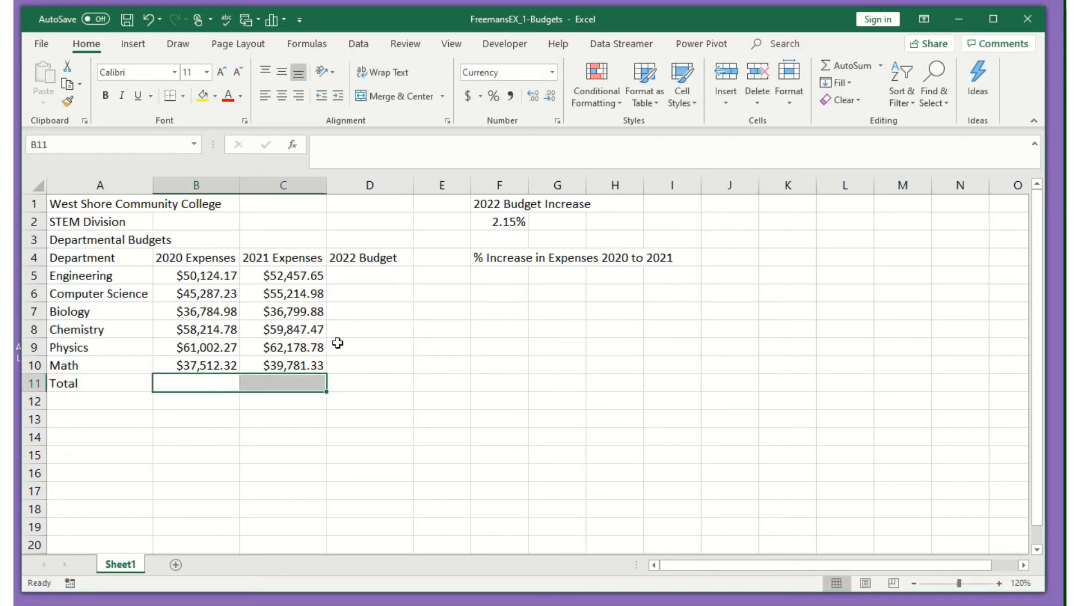
left_click(850, 64)
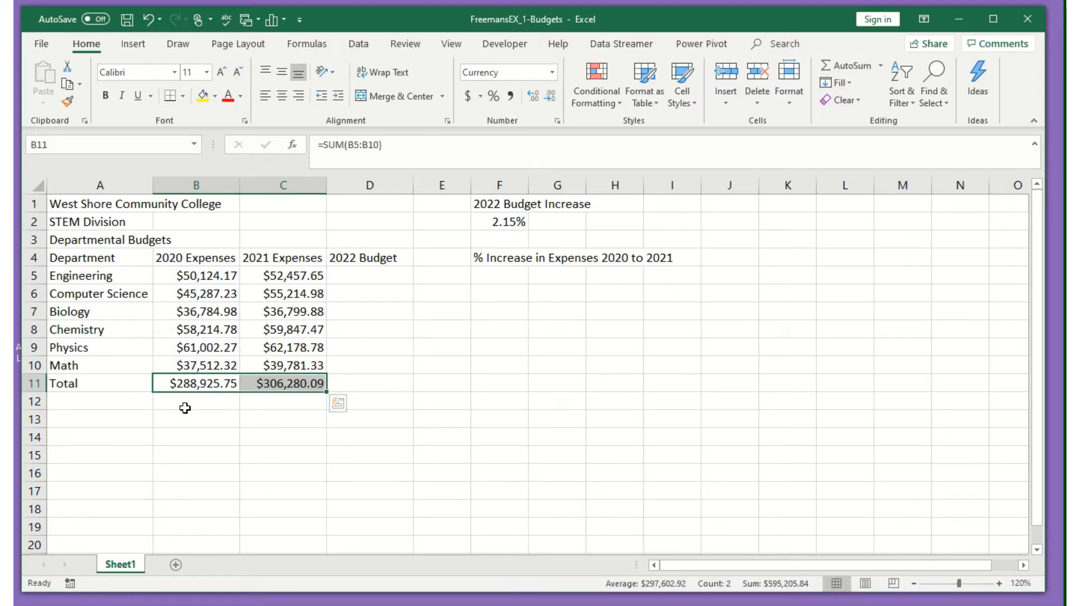
left_click(205, 384)
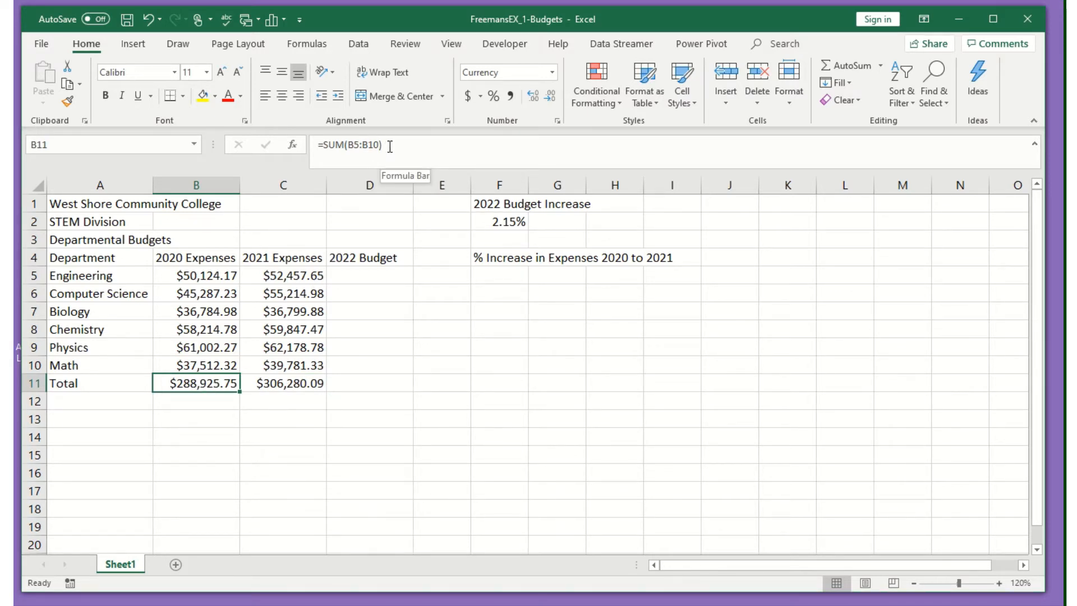
double_click(215, 383)
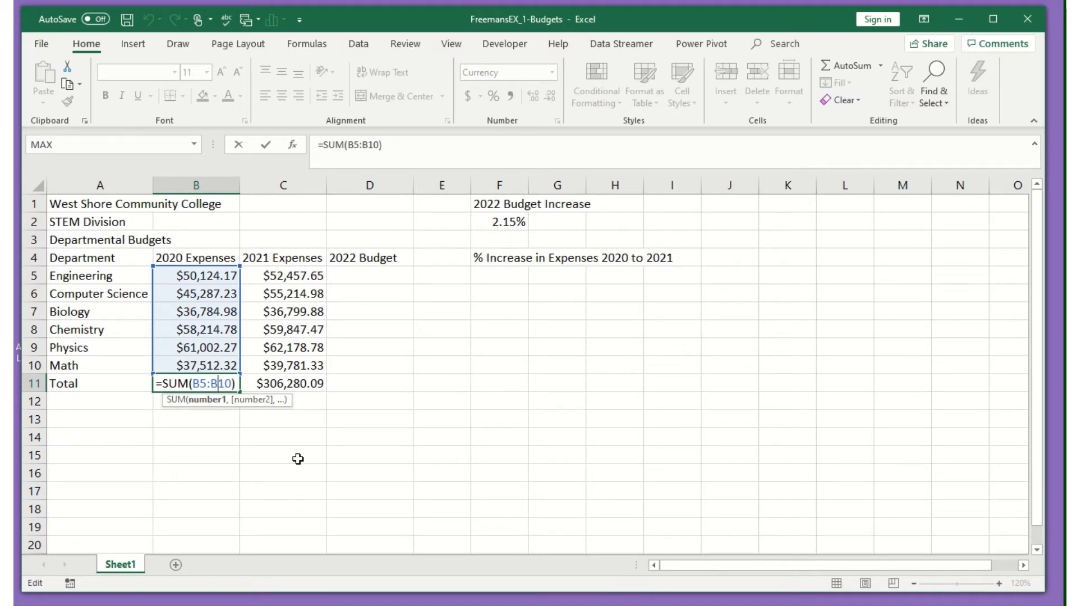
key("ctrl+Return")
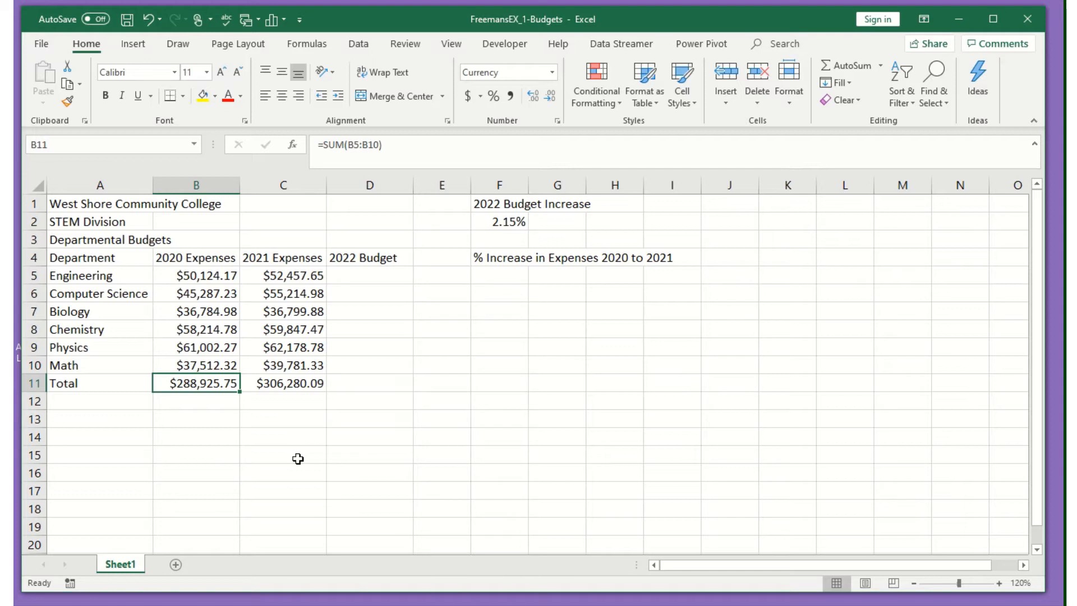
Step: Add an Average label in A12, enter =AVERAGE(B5:B10) in B12 and copy the formula to C12
left_click(112, 398)
type("Average")
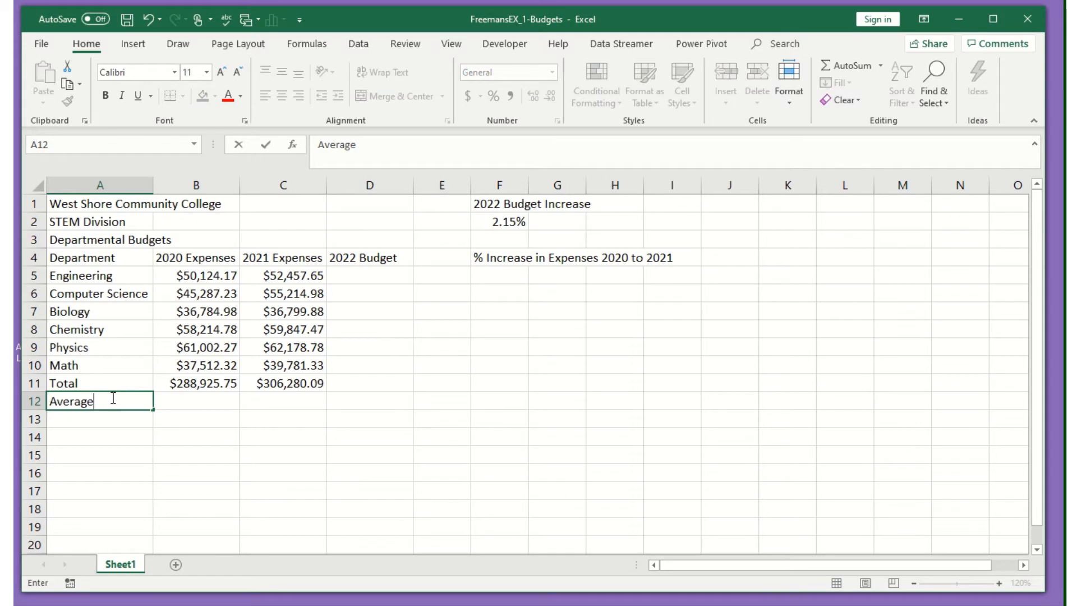
key("Tab")
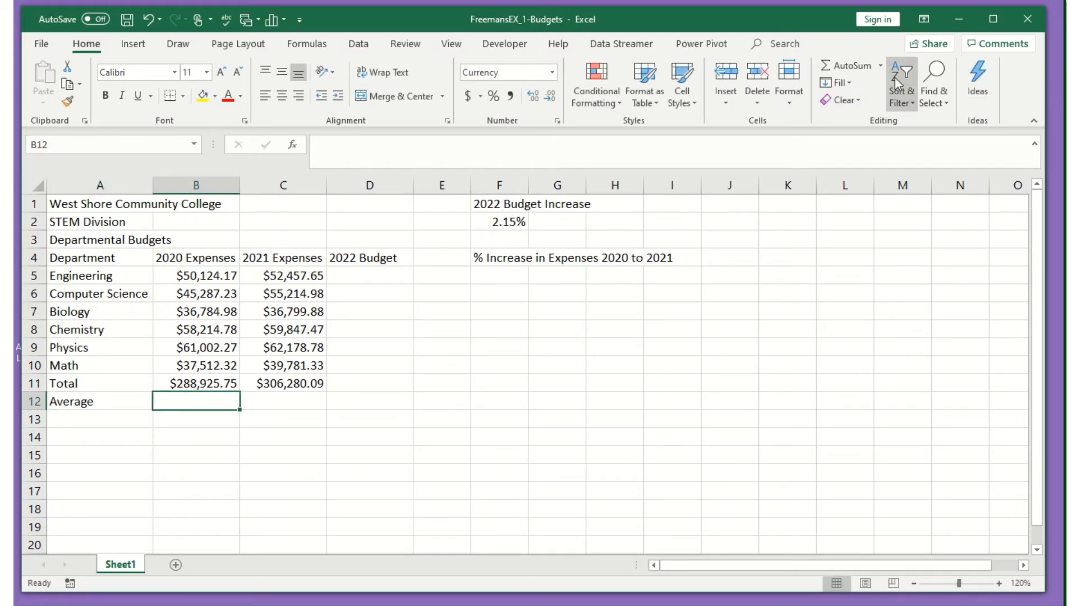
left_click(882, 66)
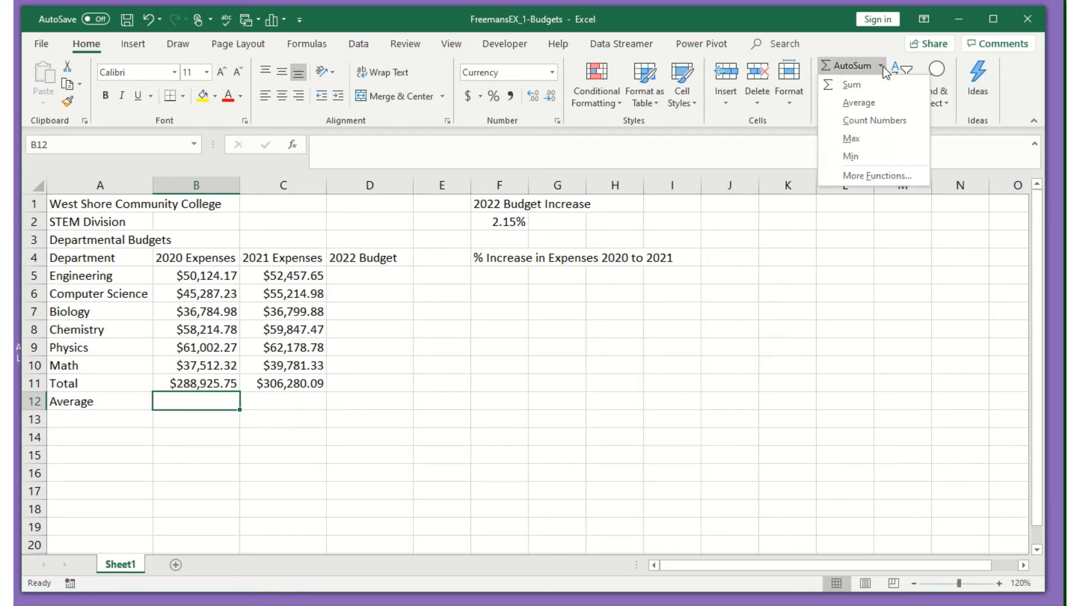
left_click(859, 102)
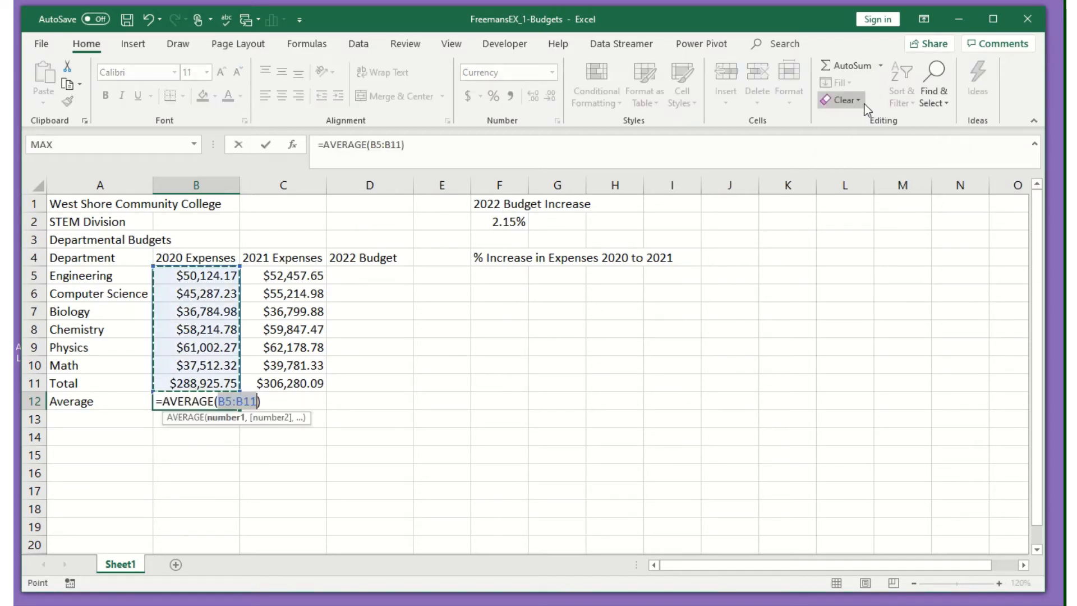
left_click_drag(200, 271, 213, 368)
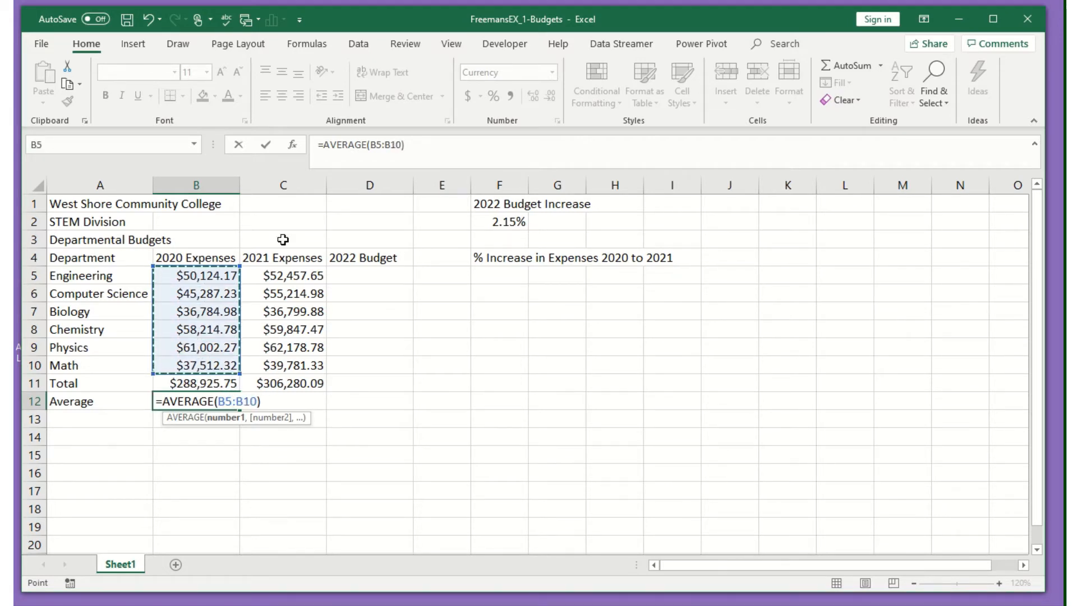
left_click(264, 148)
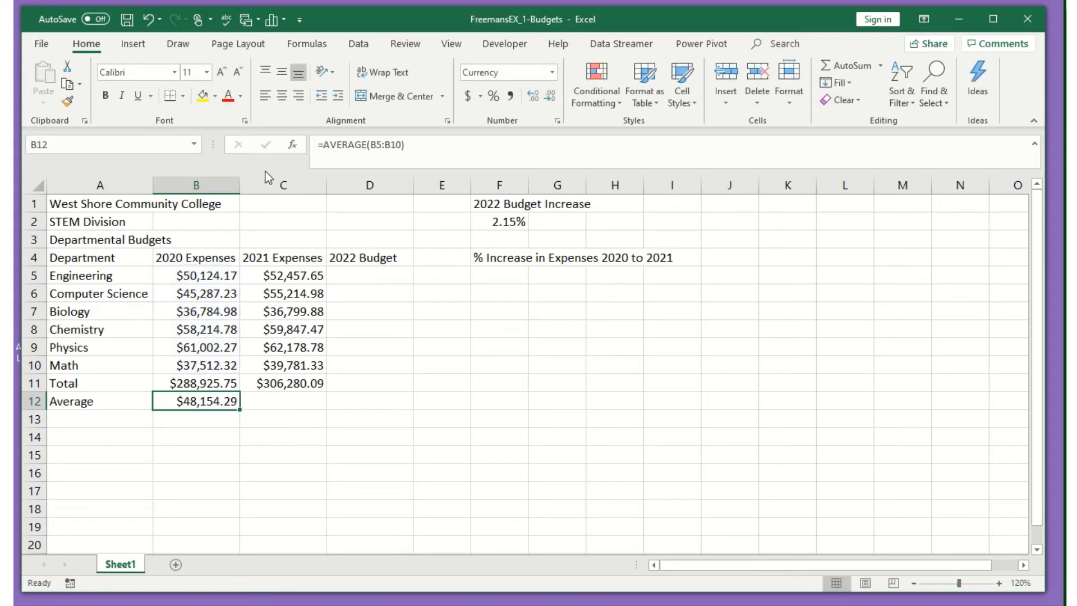
left_click_drag(242, 412, 323, 413)
left_click(312, 404)
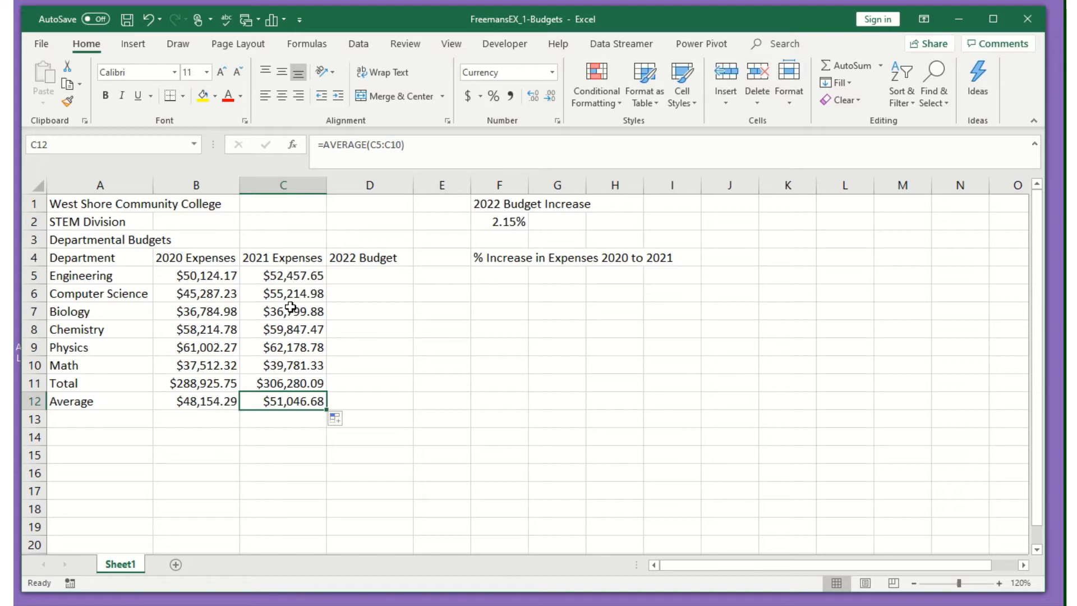
Step: Try calculating Engineering's 2022 budget in D5 with =C5*F2, and clear that formula from the cell
left_click(366, 279)
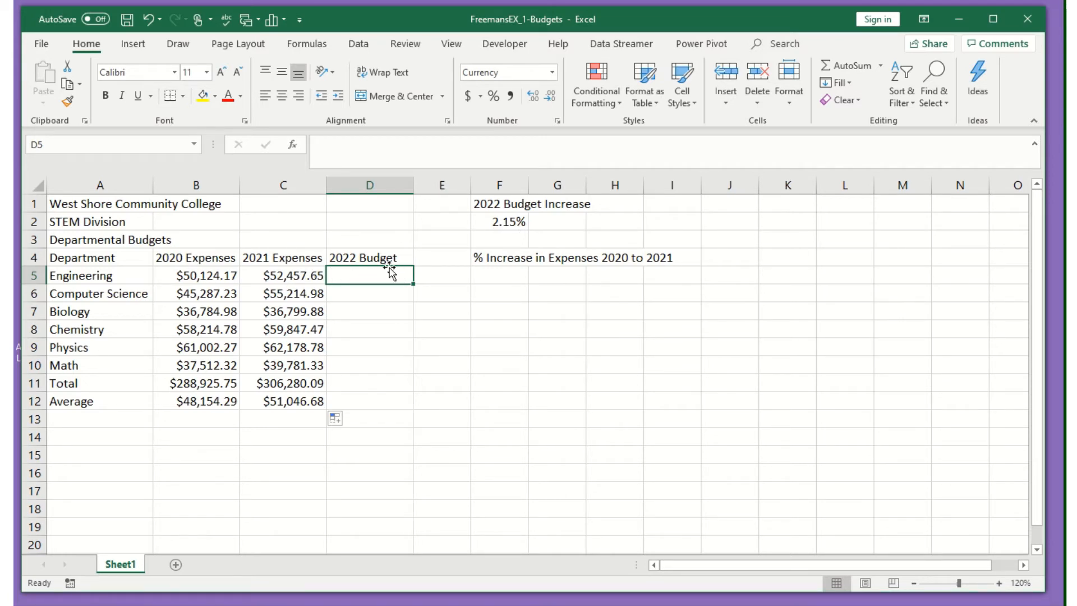
left_click(286, 278)
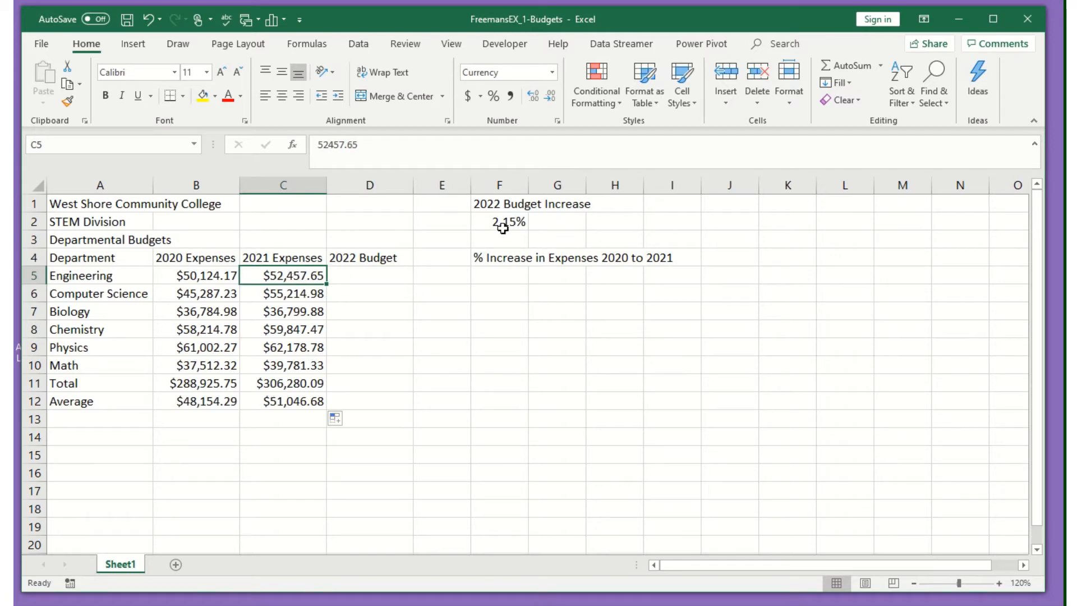
left_click(377, 278)
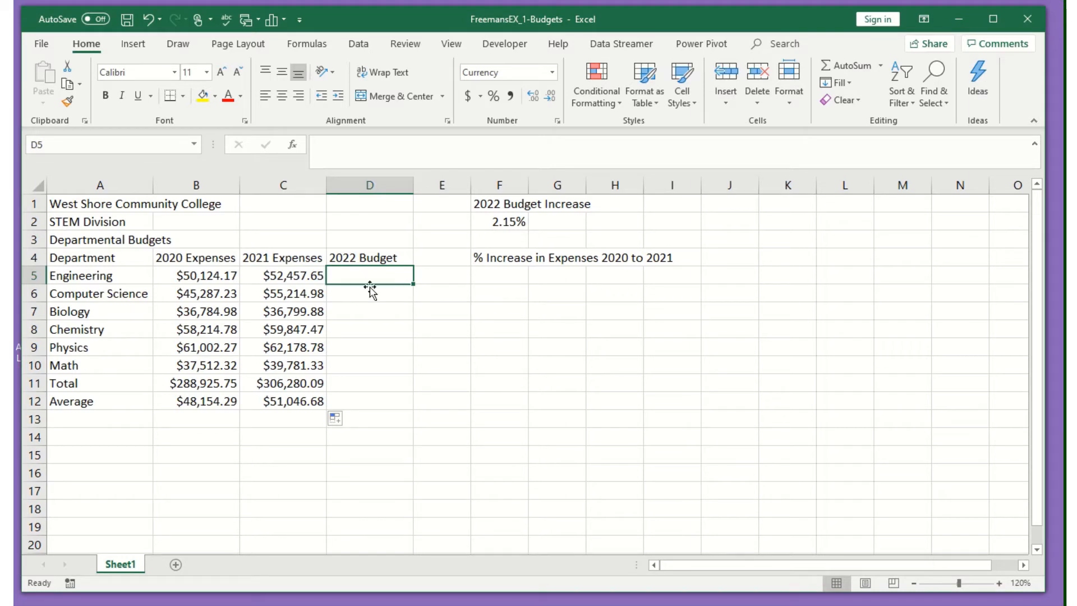
type("=")
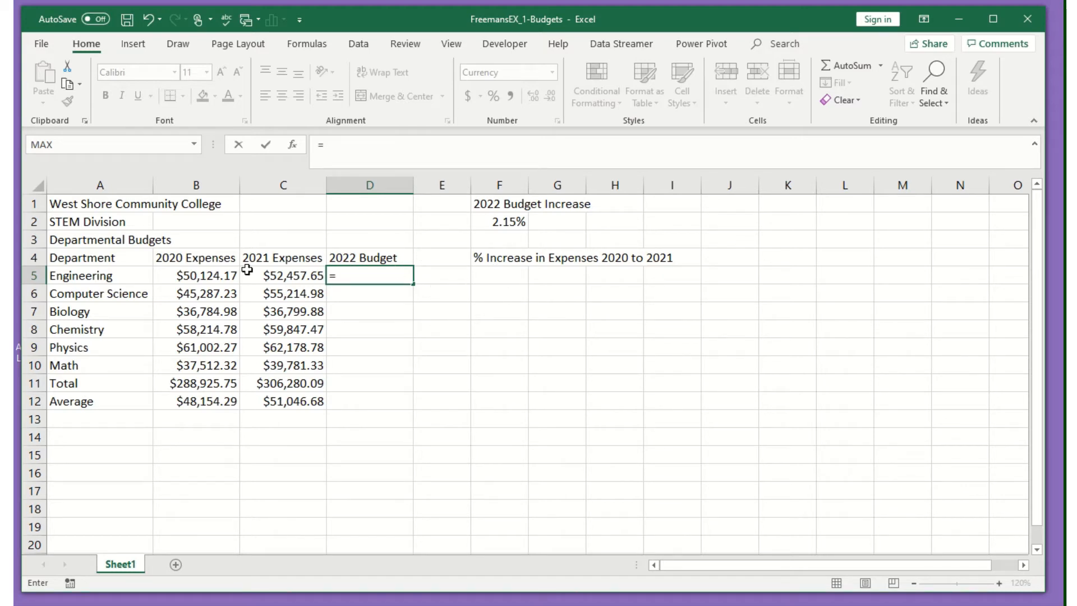
left_click(300, 275)
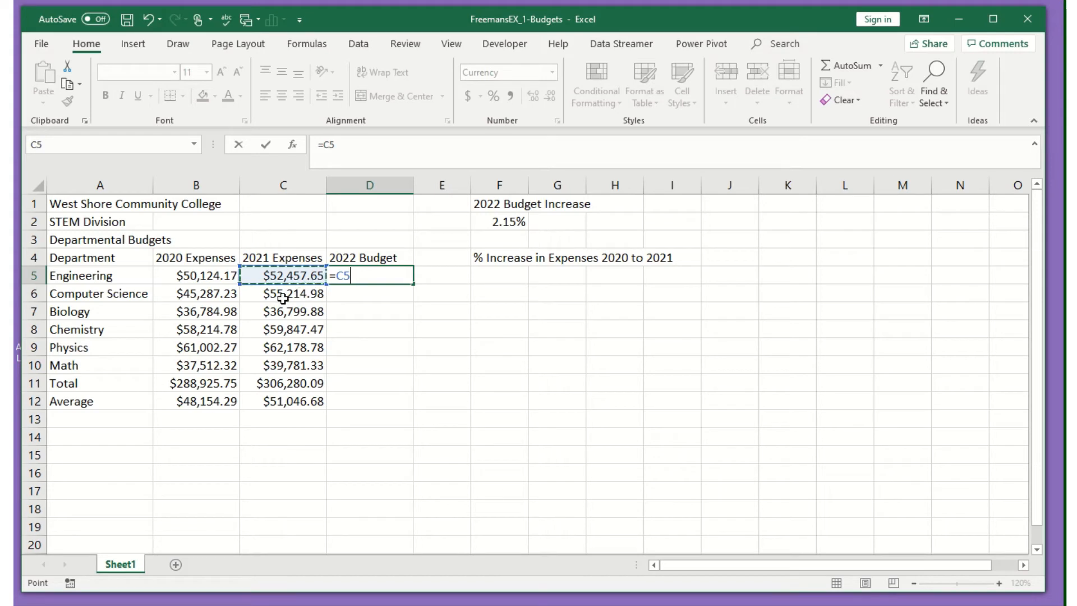
type("*")
left_click(508, 222)
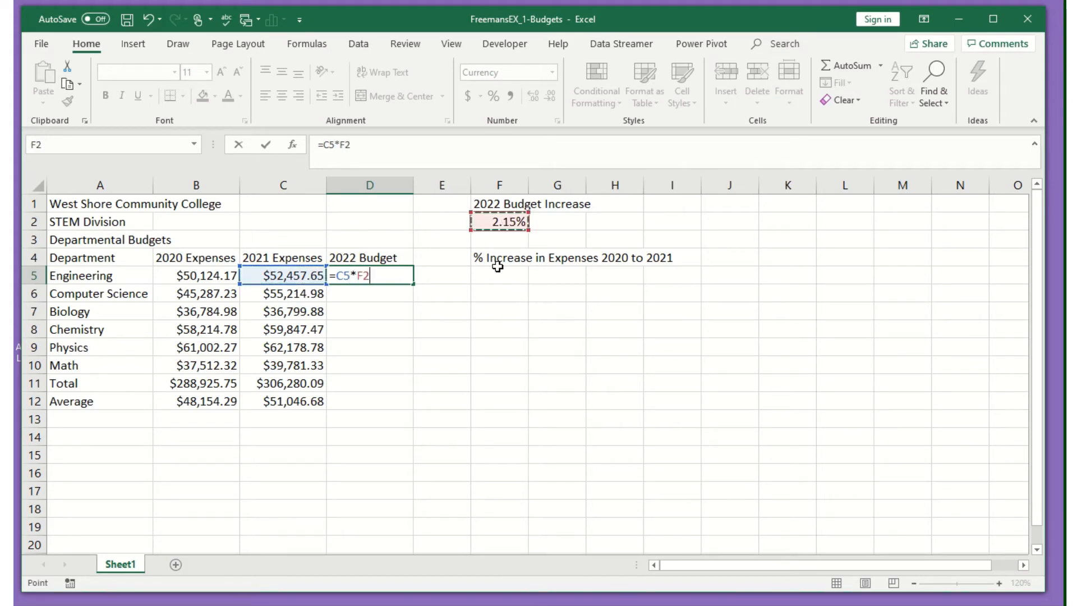
key("Return")
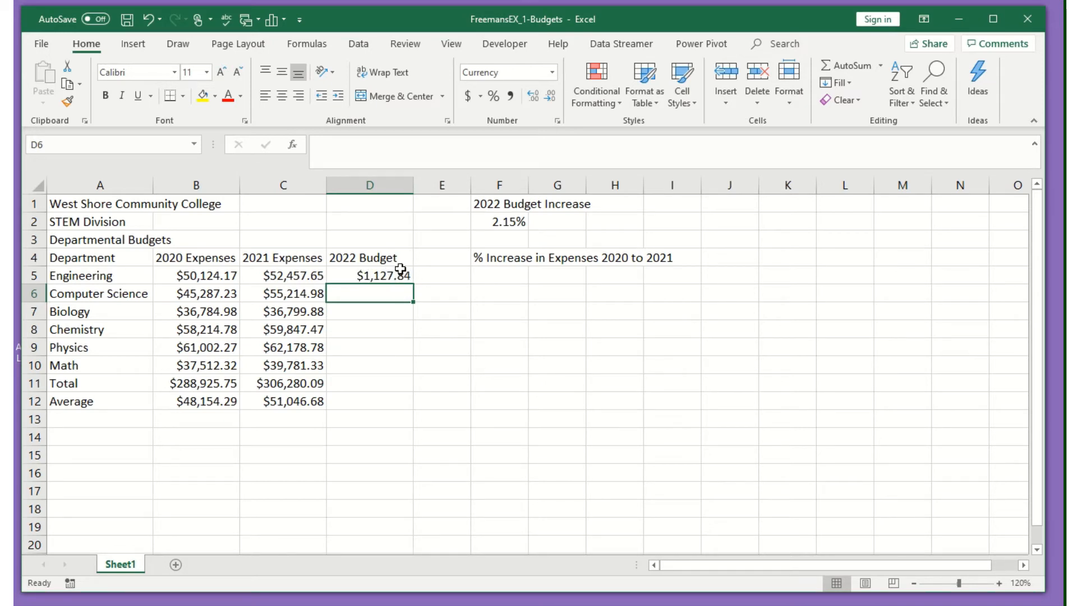
left_click(400, 272)
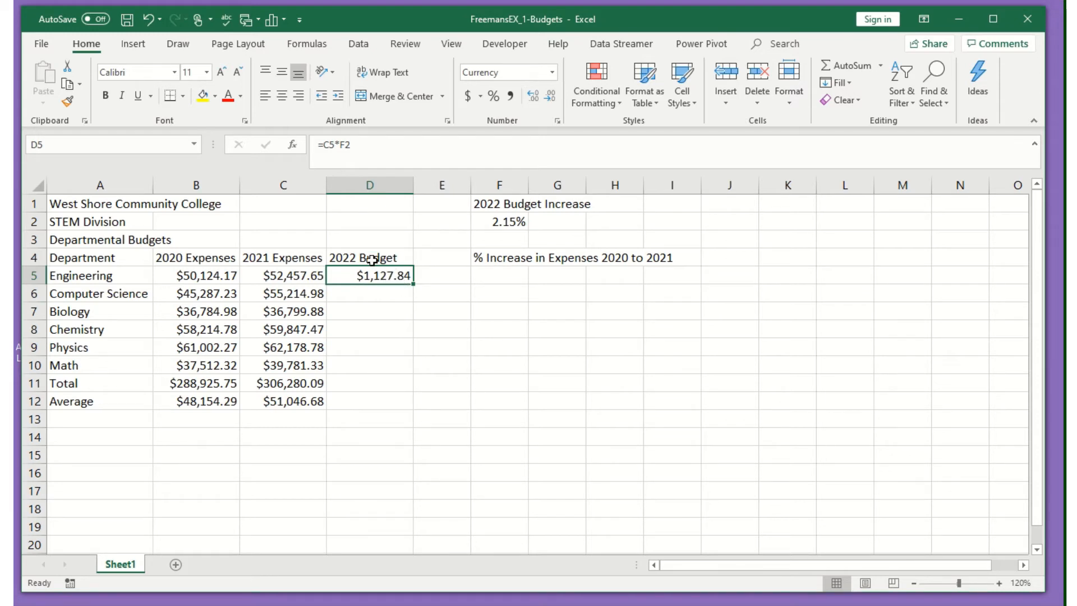
key("Delete")
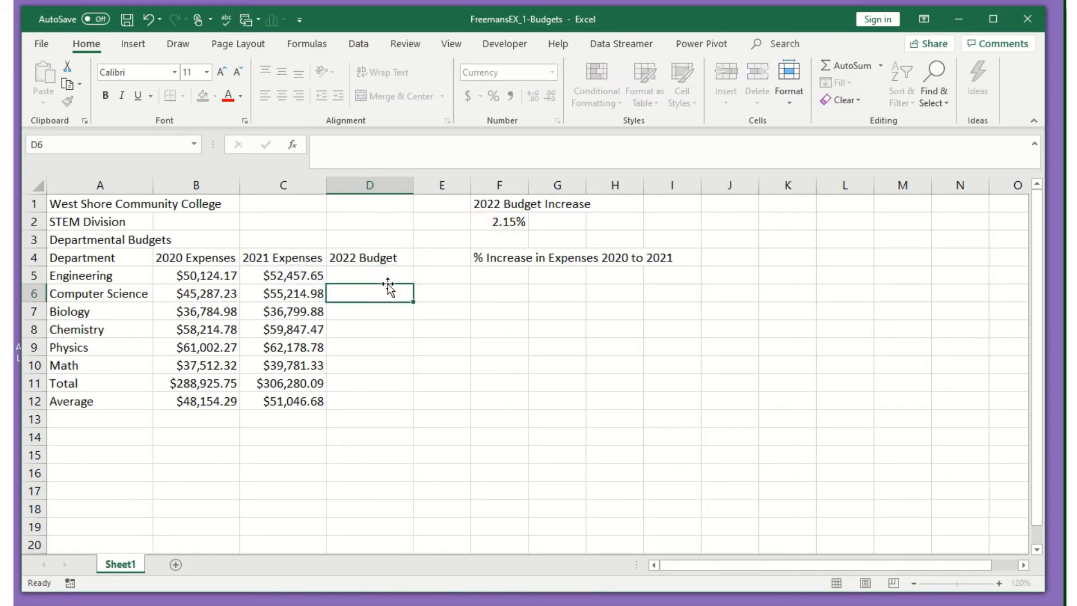
Step: Enter =C5*$F$2+C5 in D5 for Engineering's 2022 budget and fill the formula down through D11
type("=")
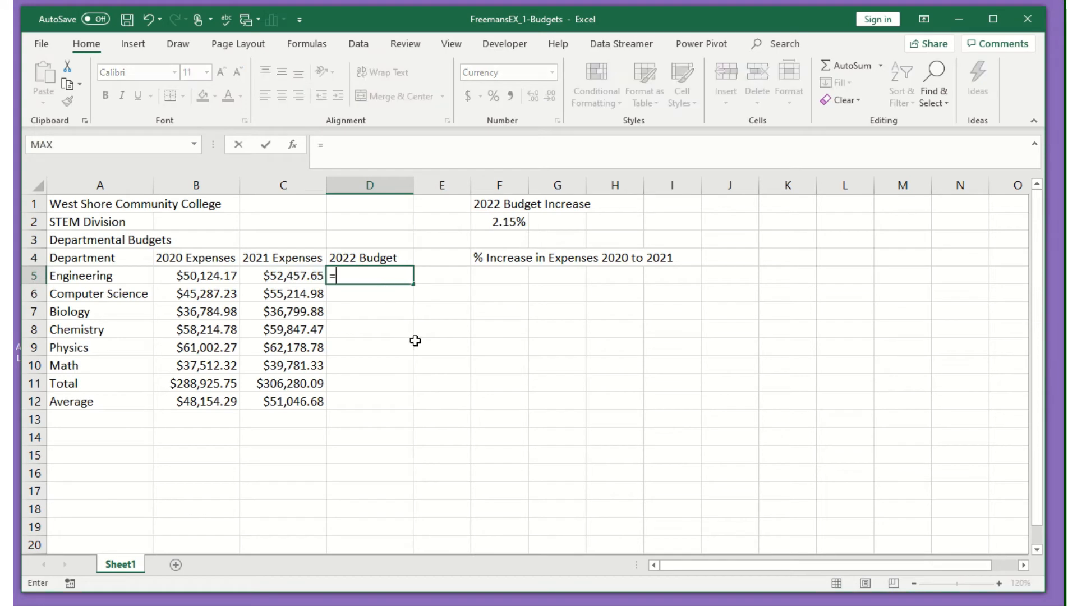
left_click(285, 275)
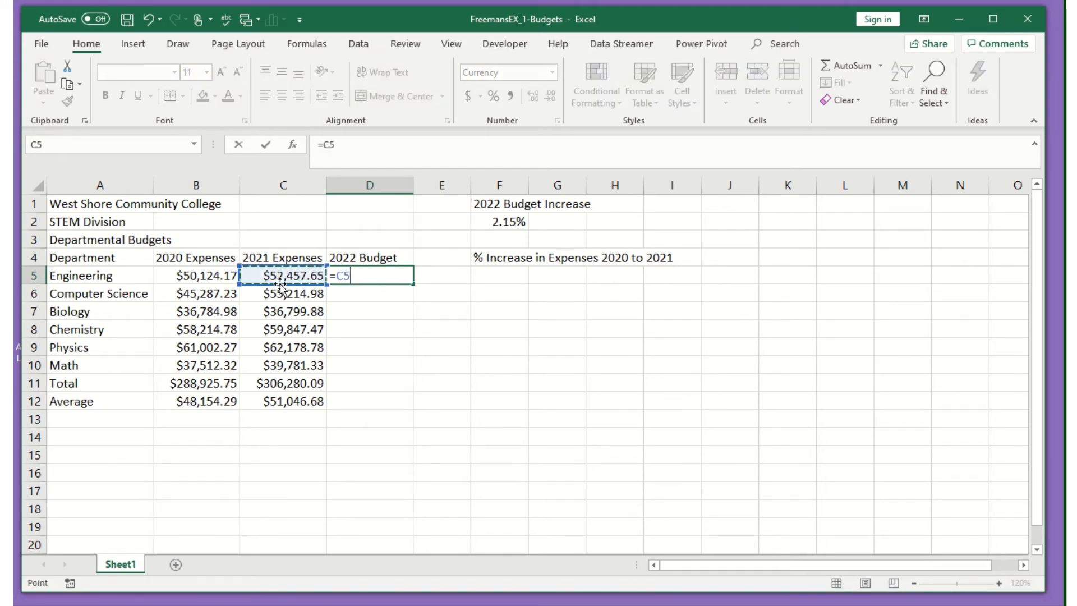
type("*")
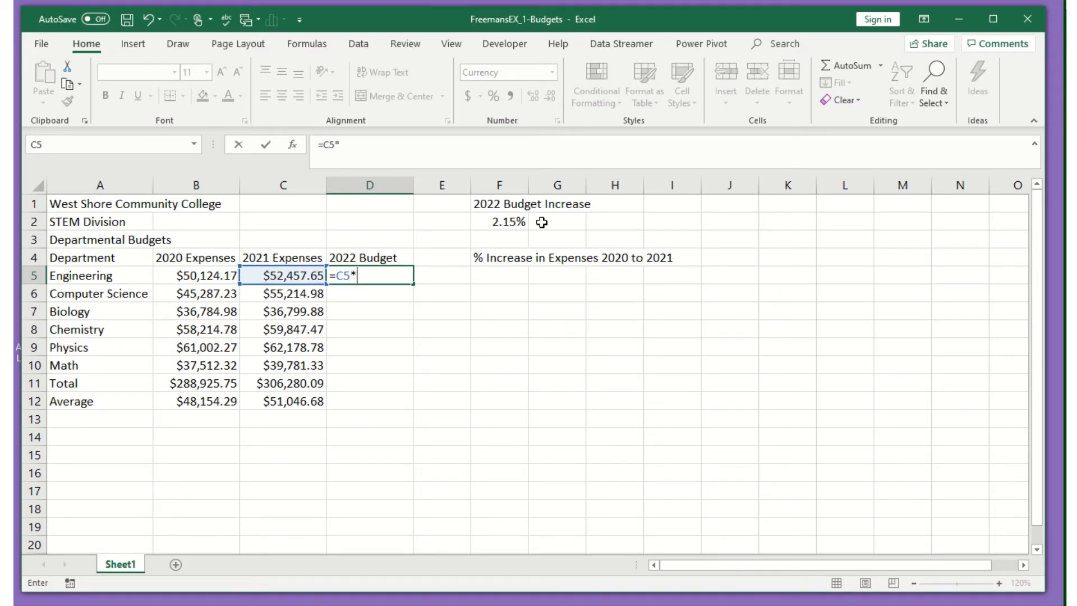
left_click(498, 220)
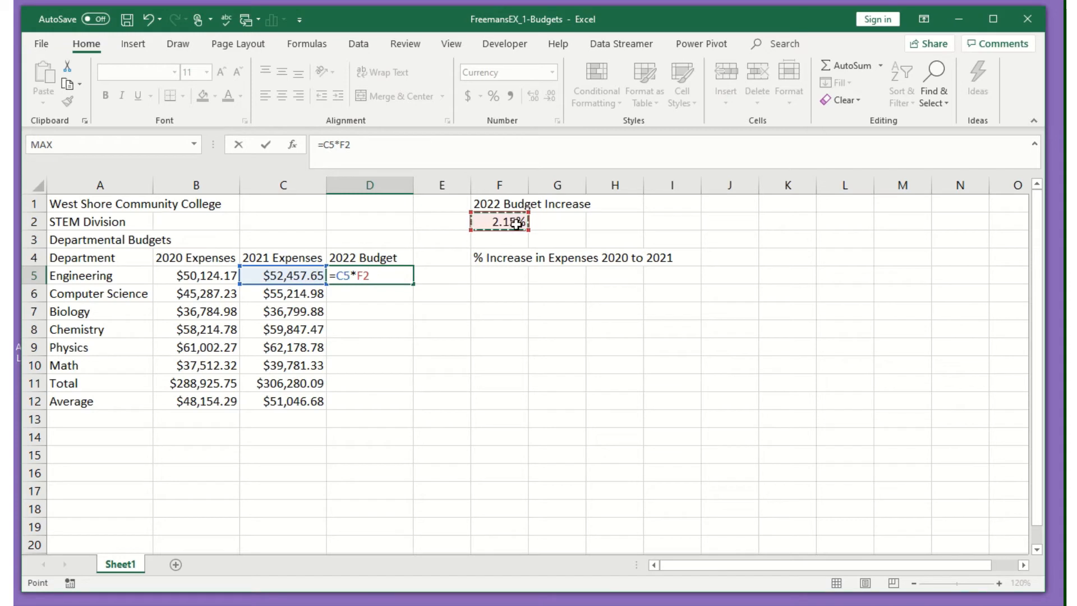
key("F4")
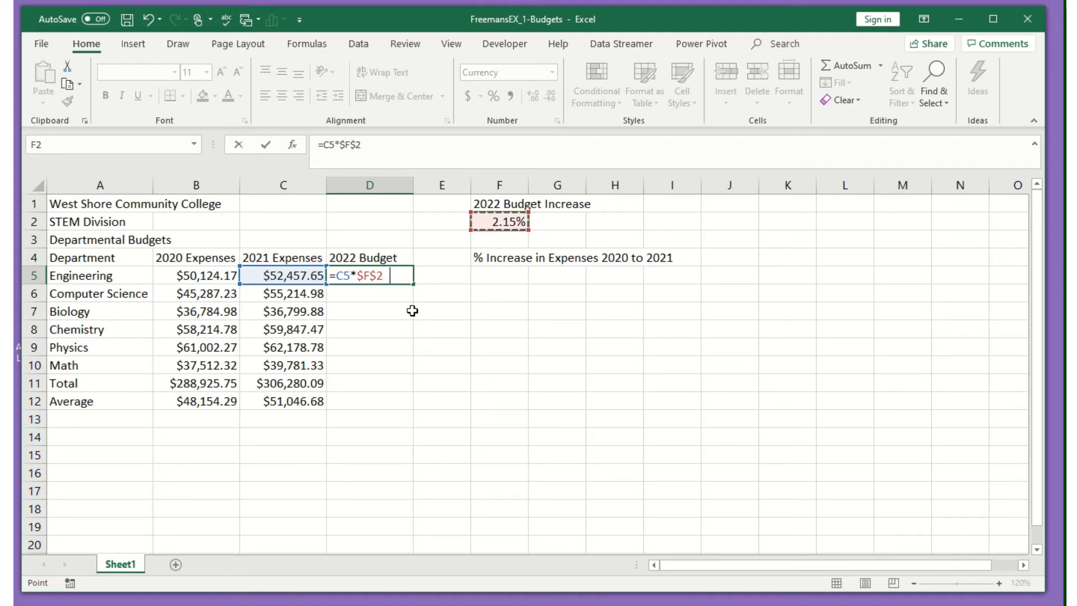
left_click(292, 275)
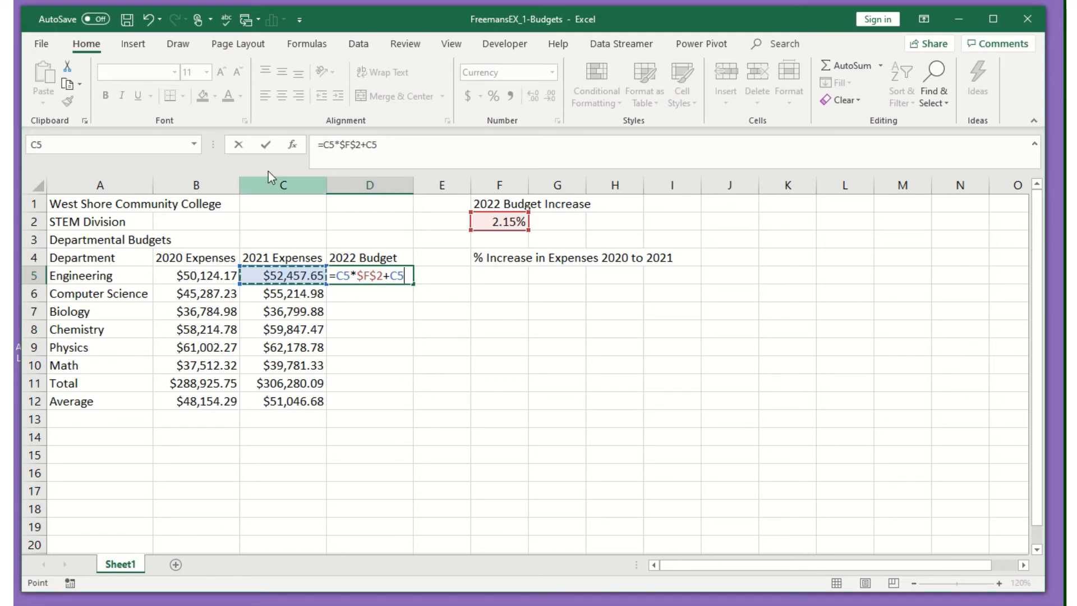
left_click(266, 145)
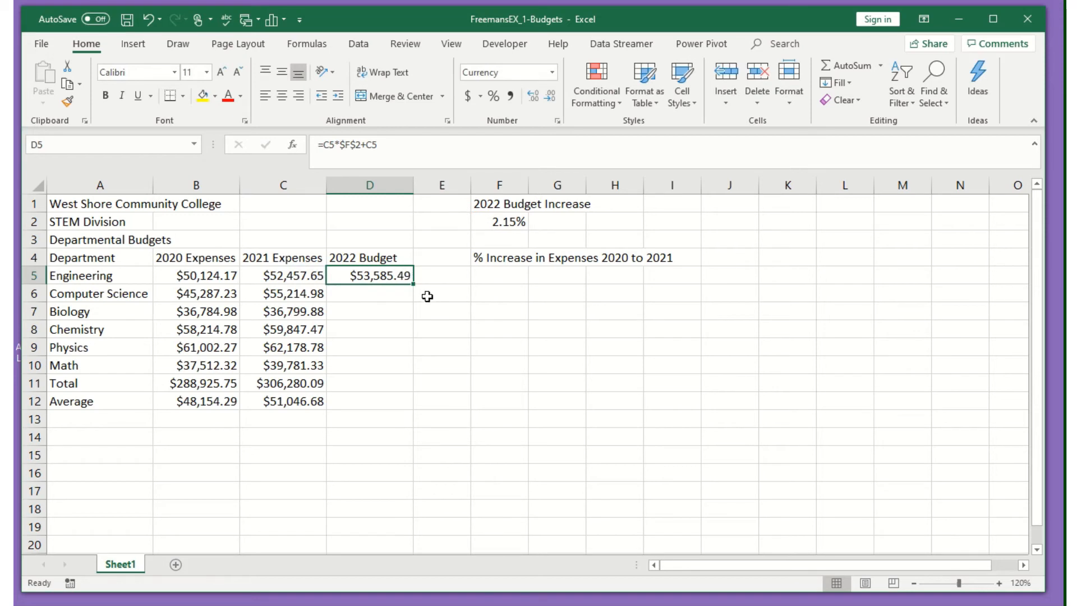
left_click_drag(415, 285, 406, 375)
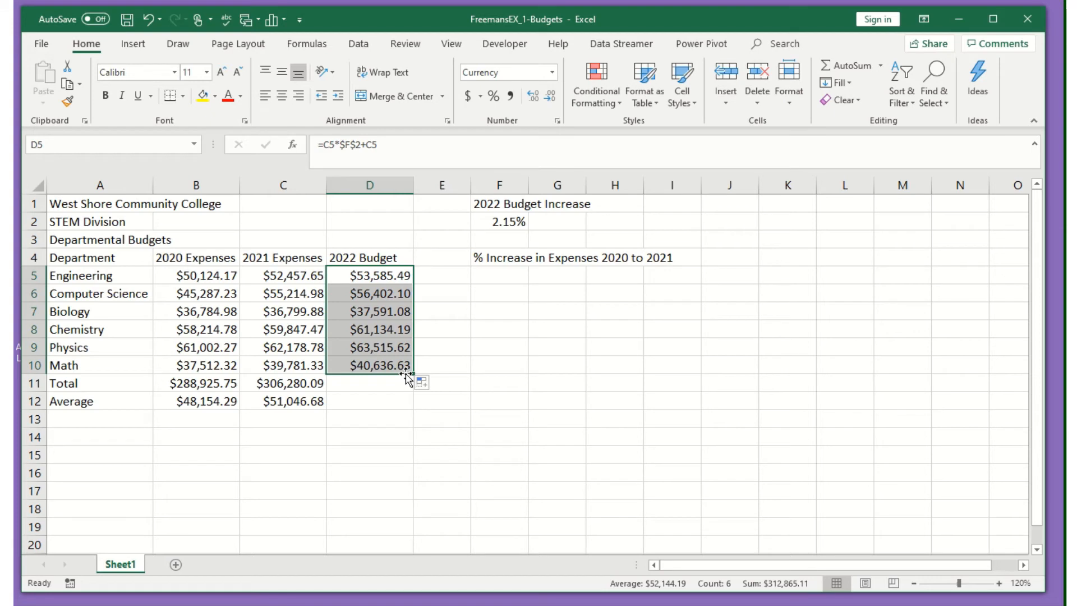
left_click_drag(414, 373, 410, 396)
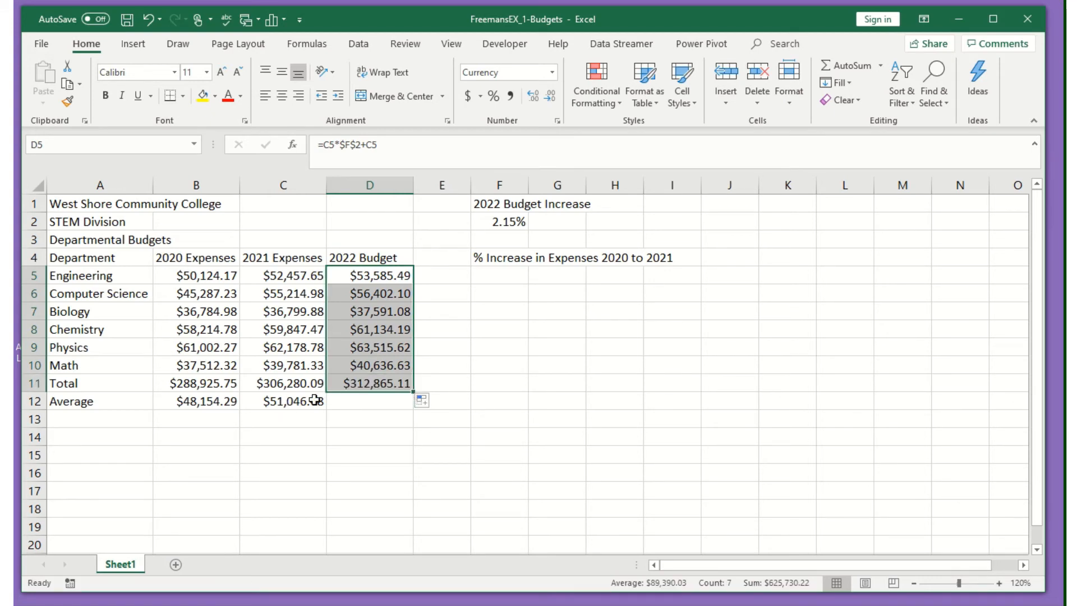
Step: Copy the 2021 expenses average formula from C12 across to D12 for the 2022 budget column
left_click(296, 399)
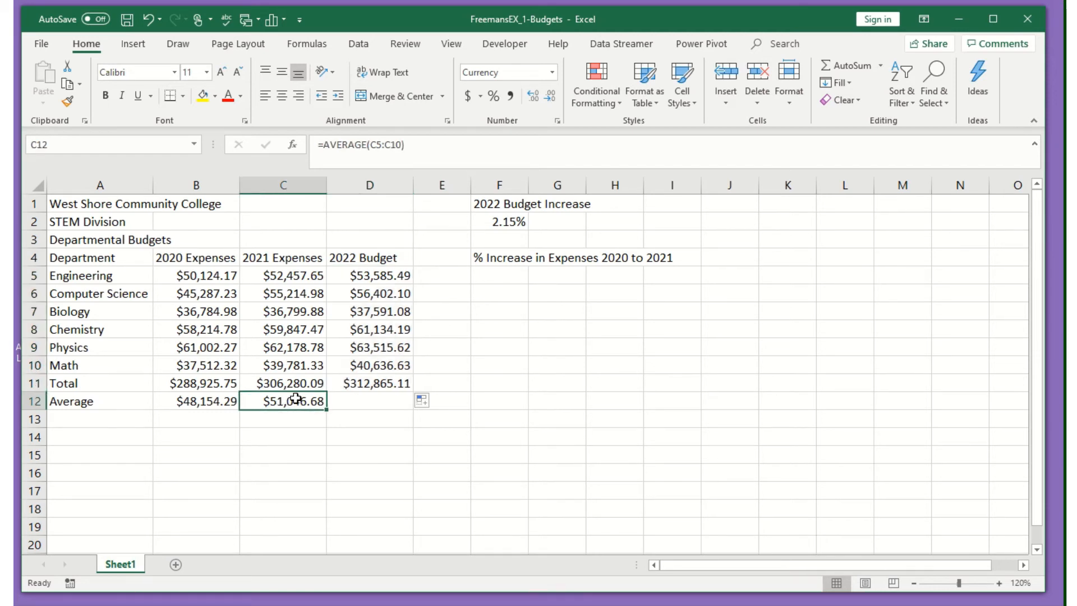
left_click_drag(329, 410, 391, 406)
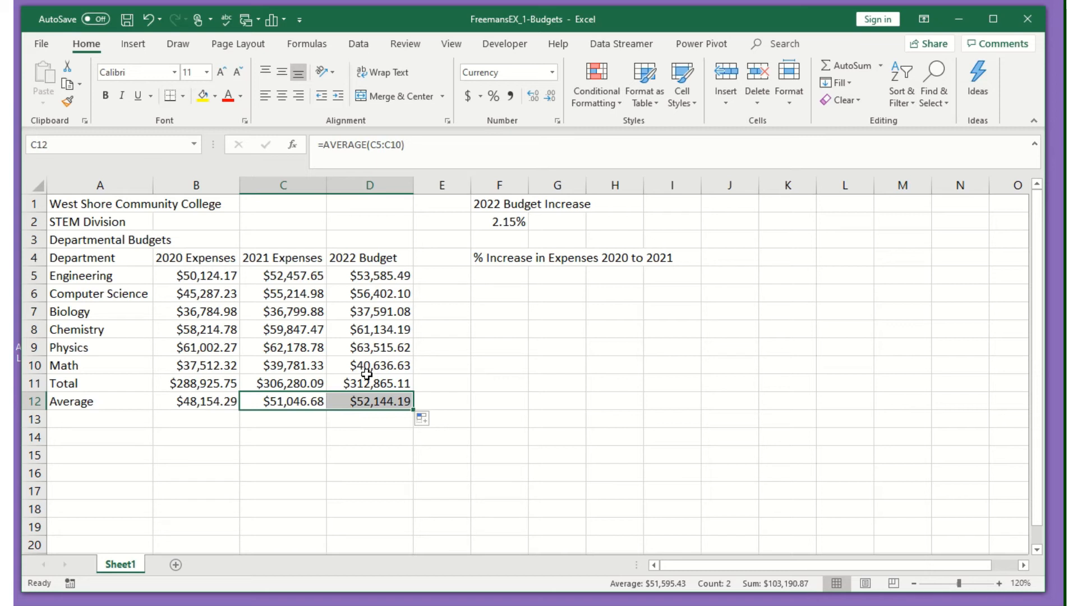
Step: Edit the label in F4 to read "% Increase in Total Expenses 2020 to 2021"
left_click(504, 269)
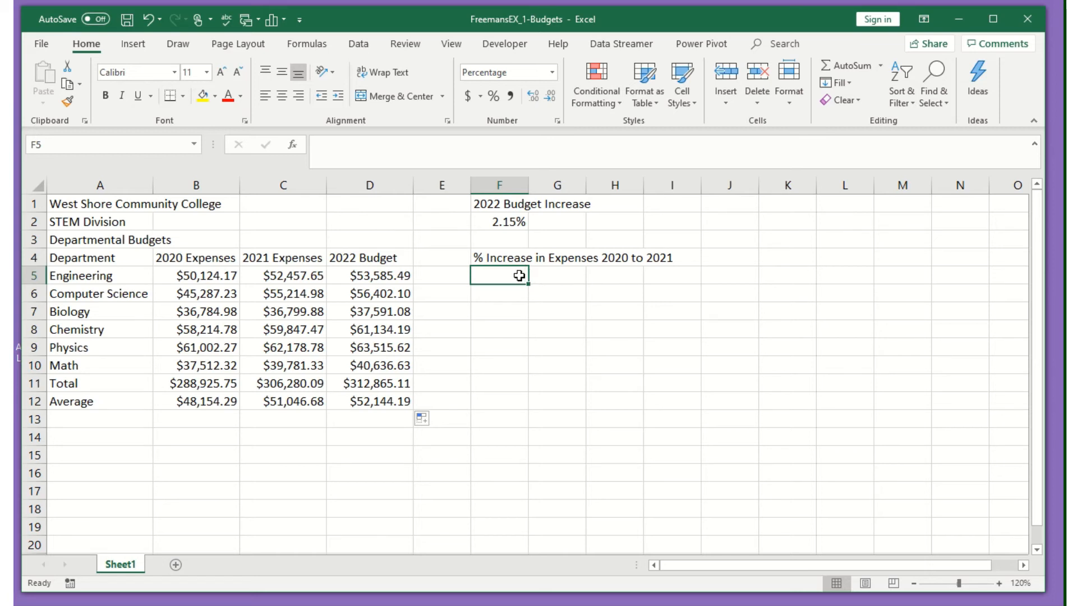
left_click(481, 258)
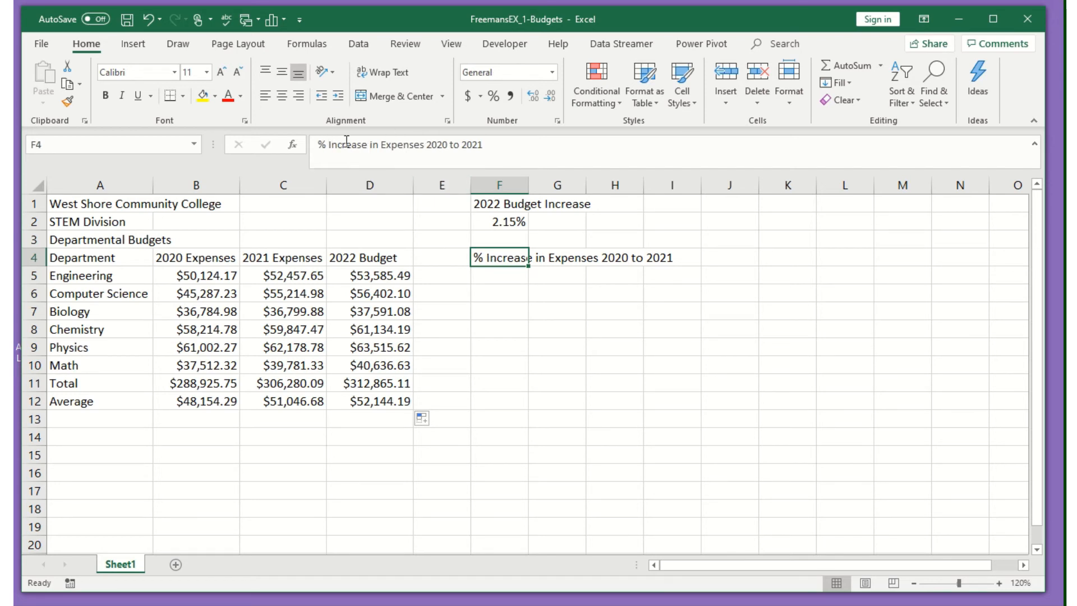
type("2021")
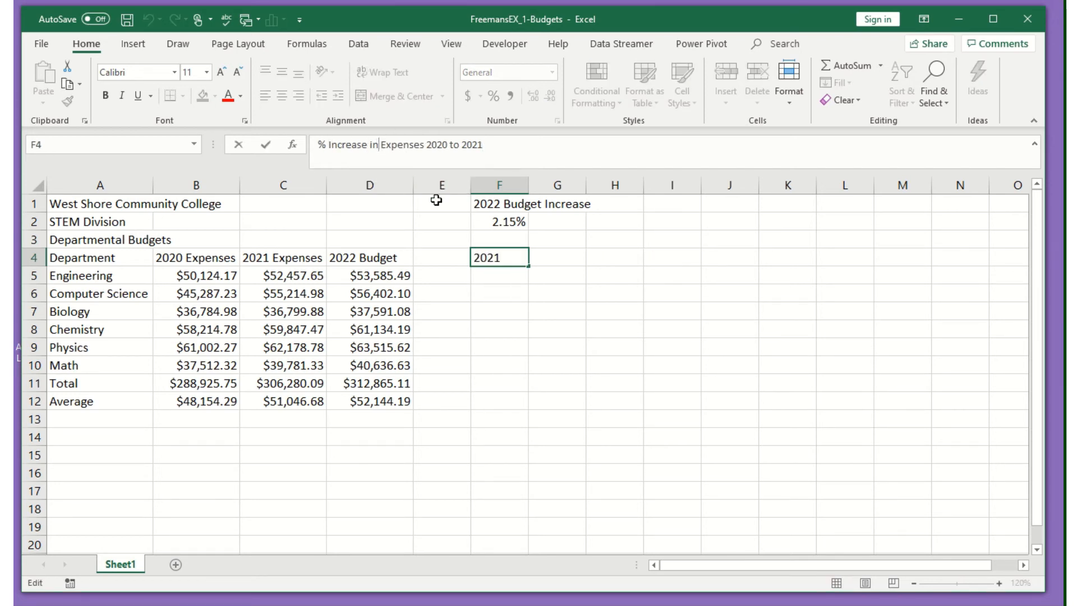
type(" Total")
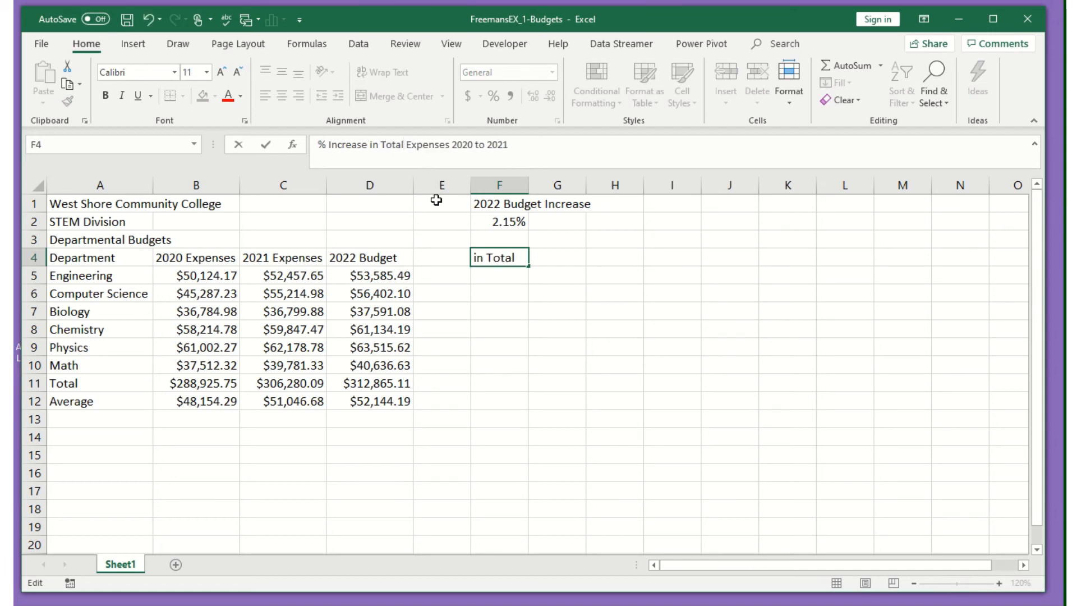
key("Return")
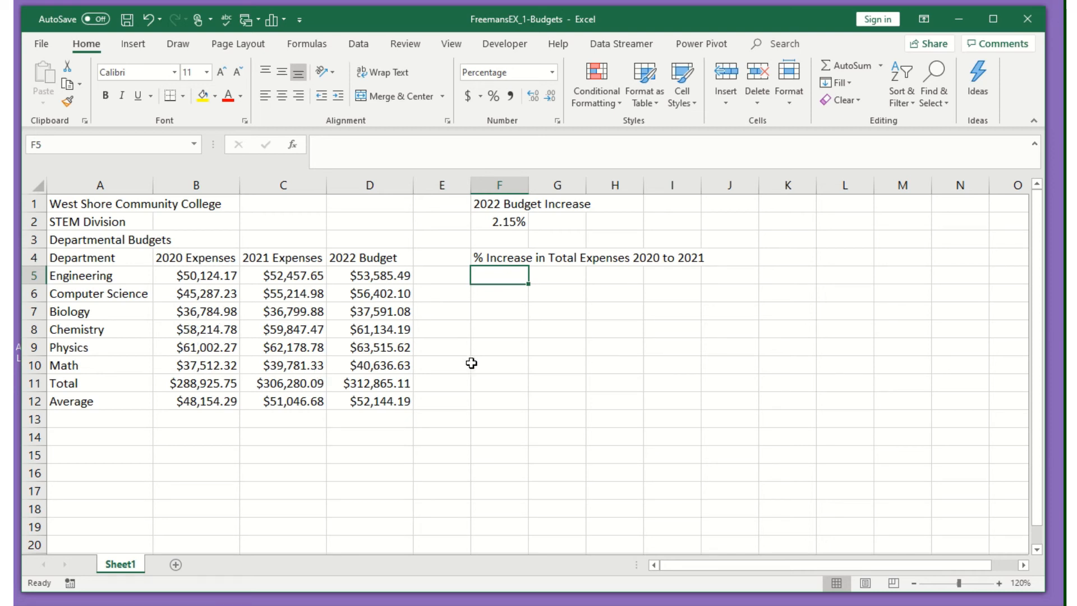
Step: Enter =(C11-B11)/B11 in F5 to calculate the percentage increase in total expenses from 2020 to 2021
type("=")
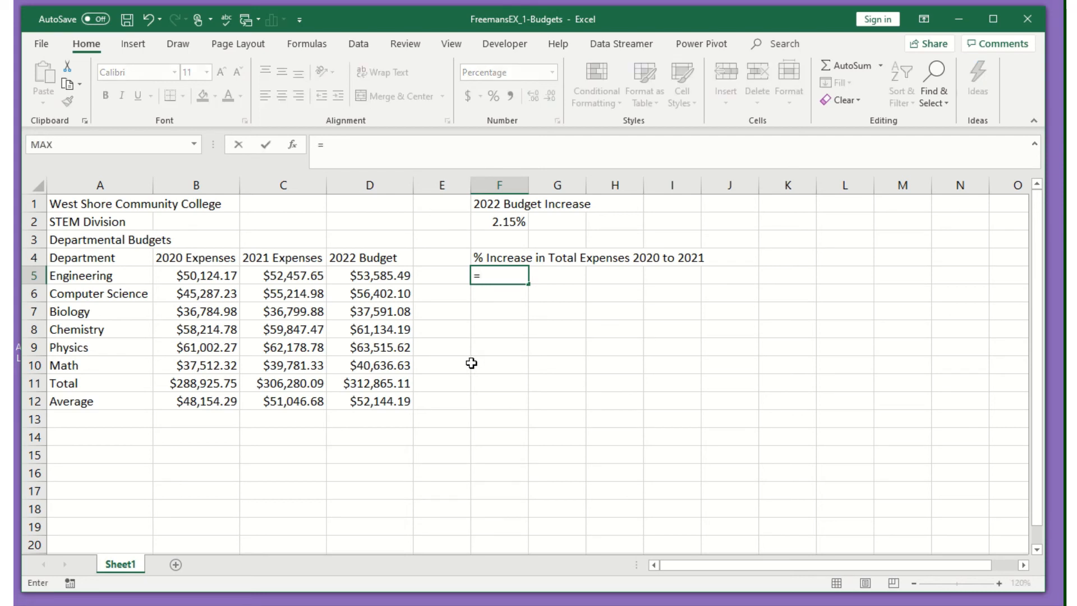
left_click(311, 383)
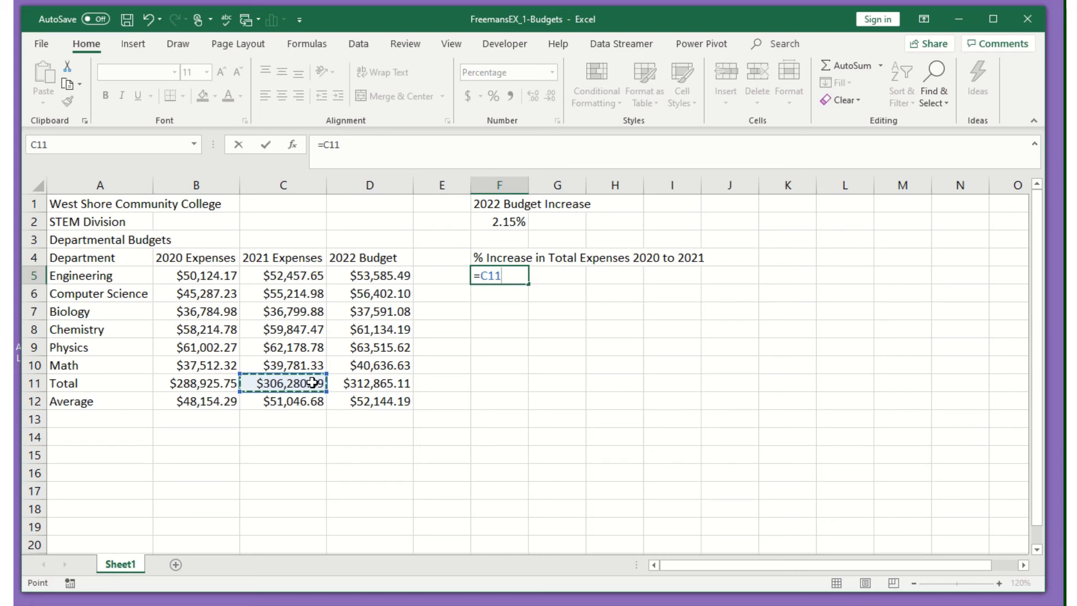
key("BackSpace")
key("BackSpace")
key("BackSpace")
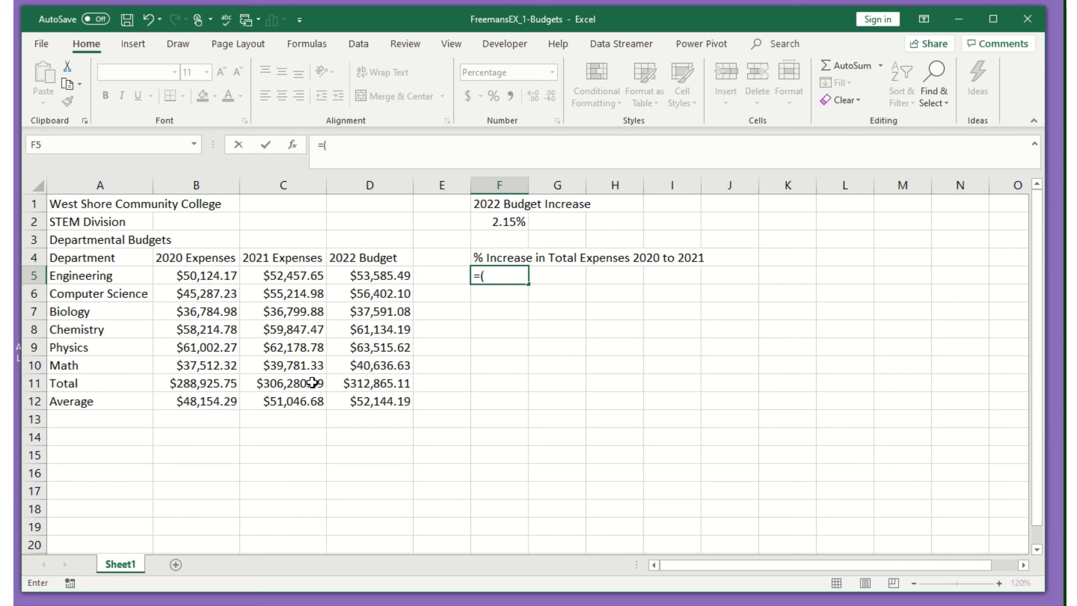
type("(")
left_click(312, 383)
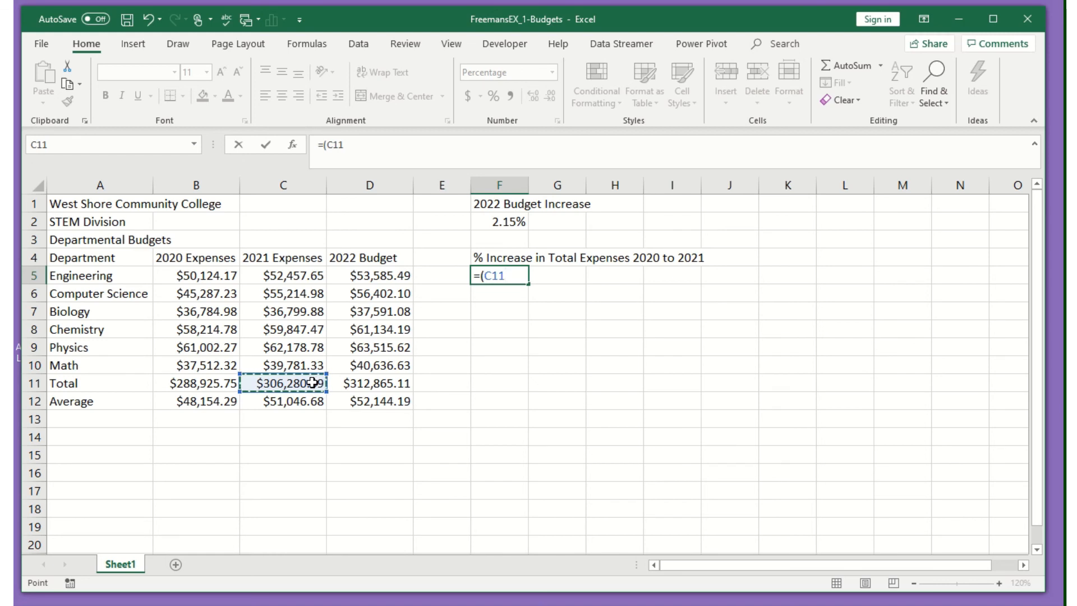
type("-")
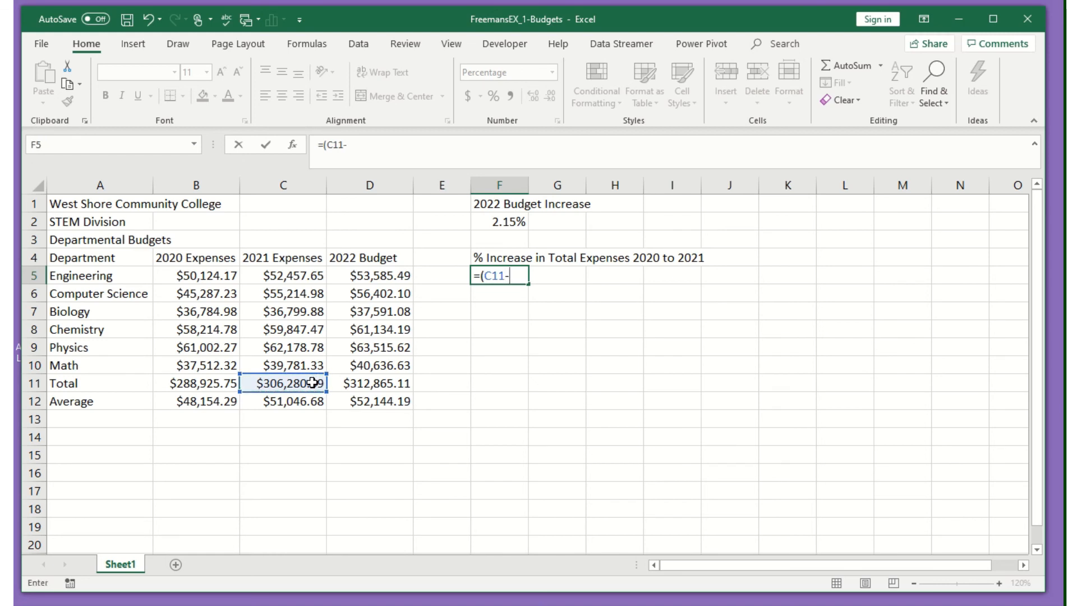
left_click(193, 384)
type(")/")
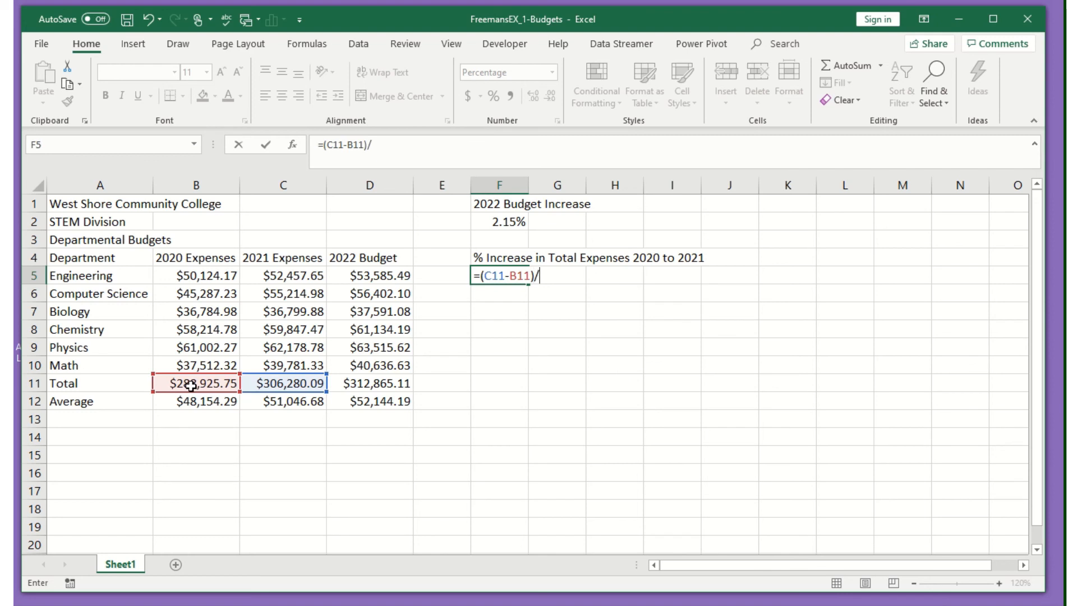
left_click(191, 385)
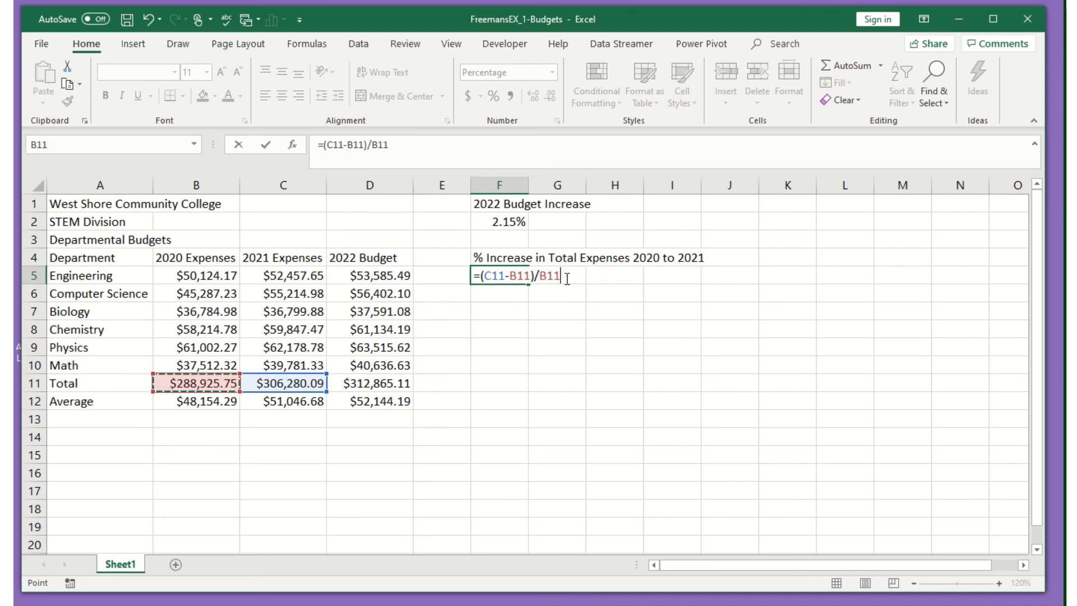
key("Return")
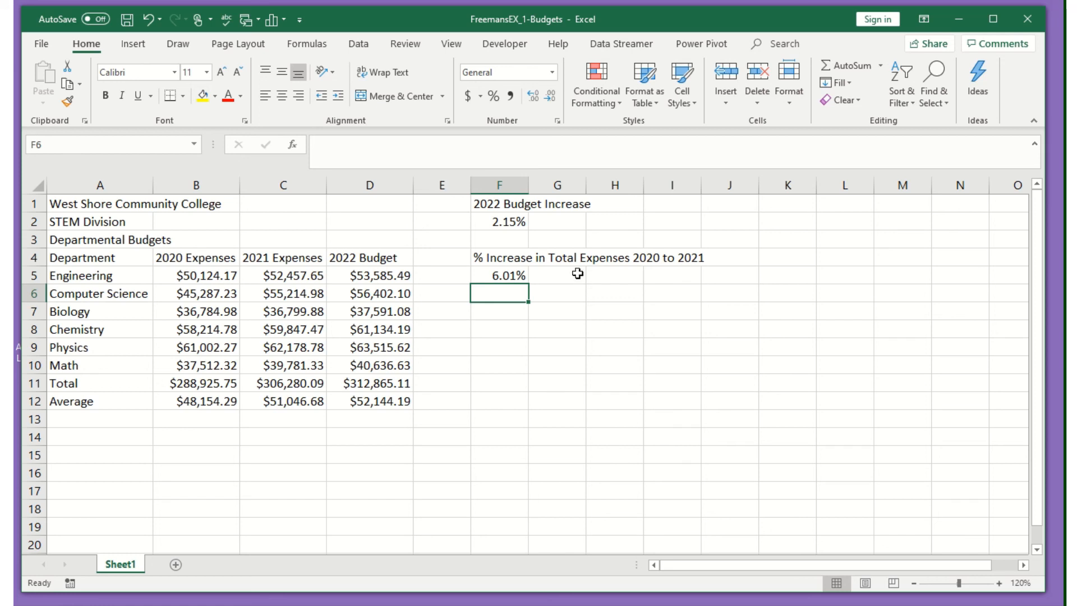
Step: Set the worksheet's page orientation to Landscape and enable printing of the gridlines
left_click(238, 43)
left_click(208, 95)
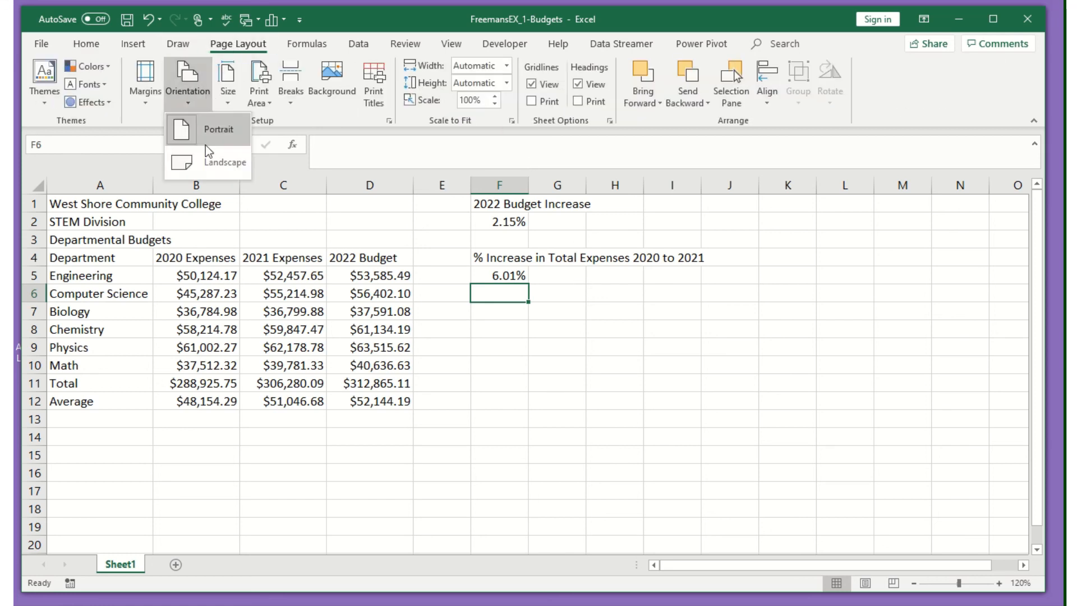
left_click(210, 168)
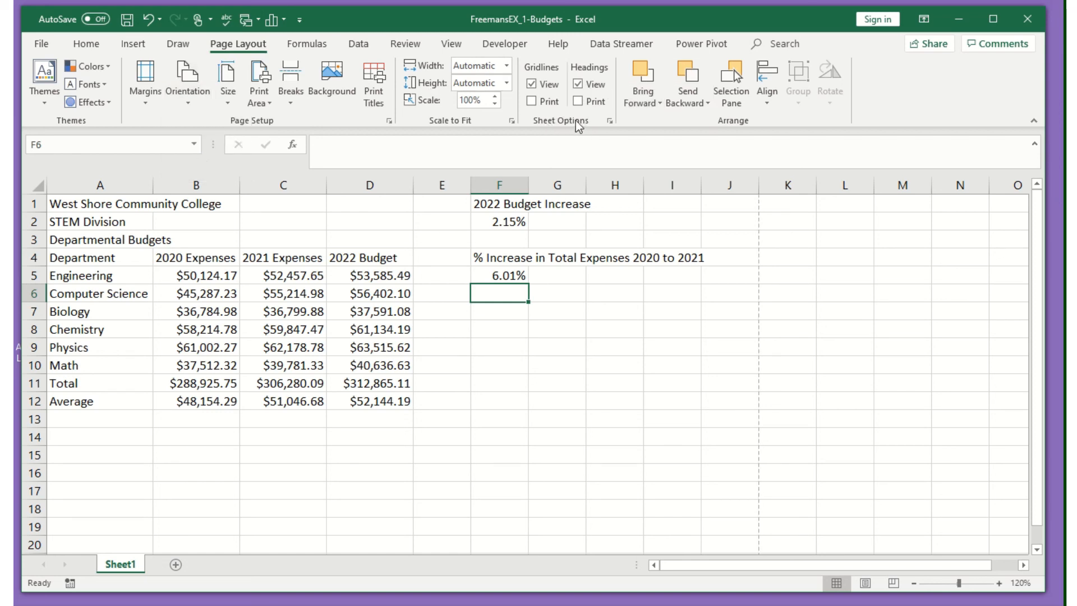
left_click(533, 101)
Step: Open the print preview to check the worksheet's landscape layout and gridlines
left_click(40, 42)
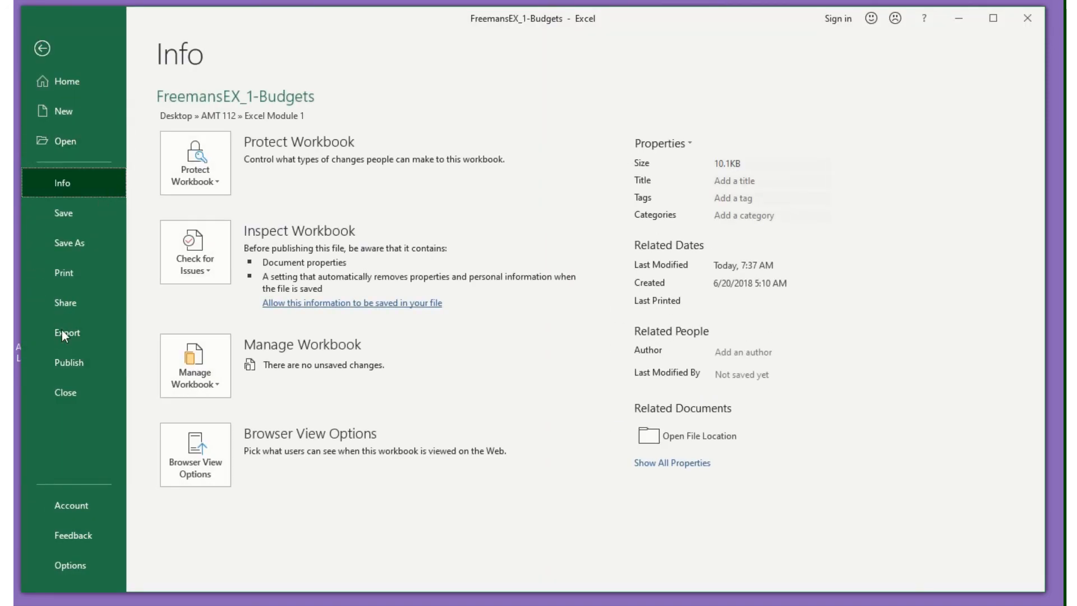
left_click(88, 274)
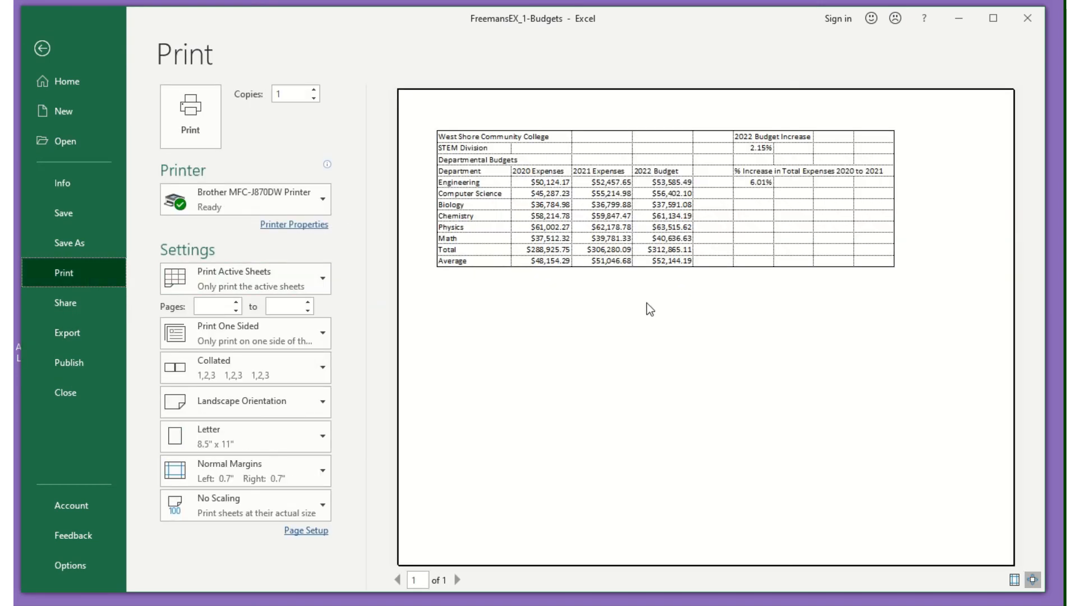